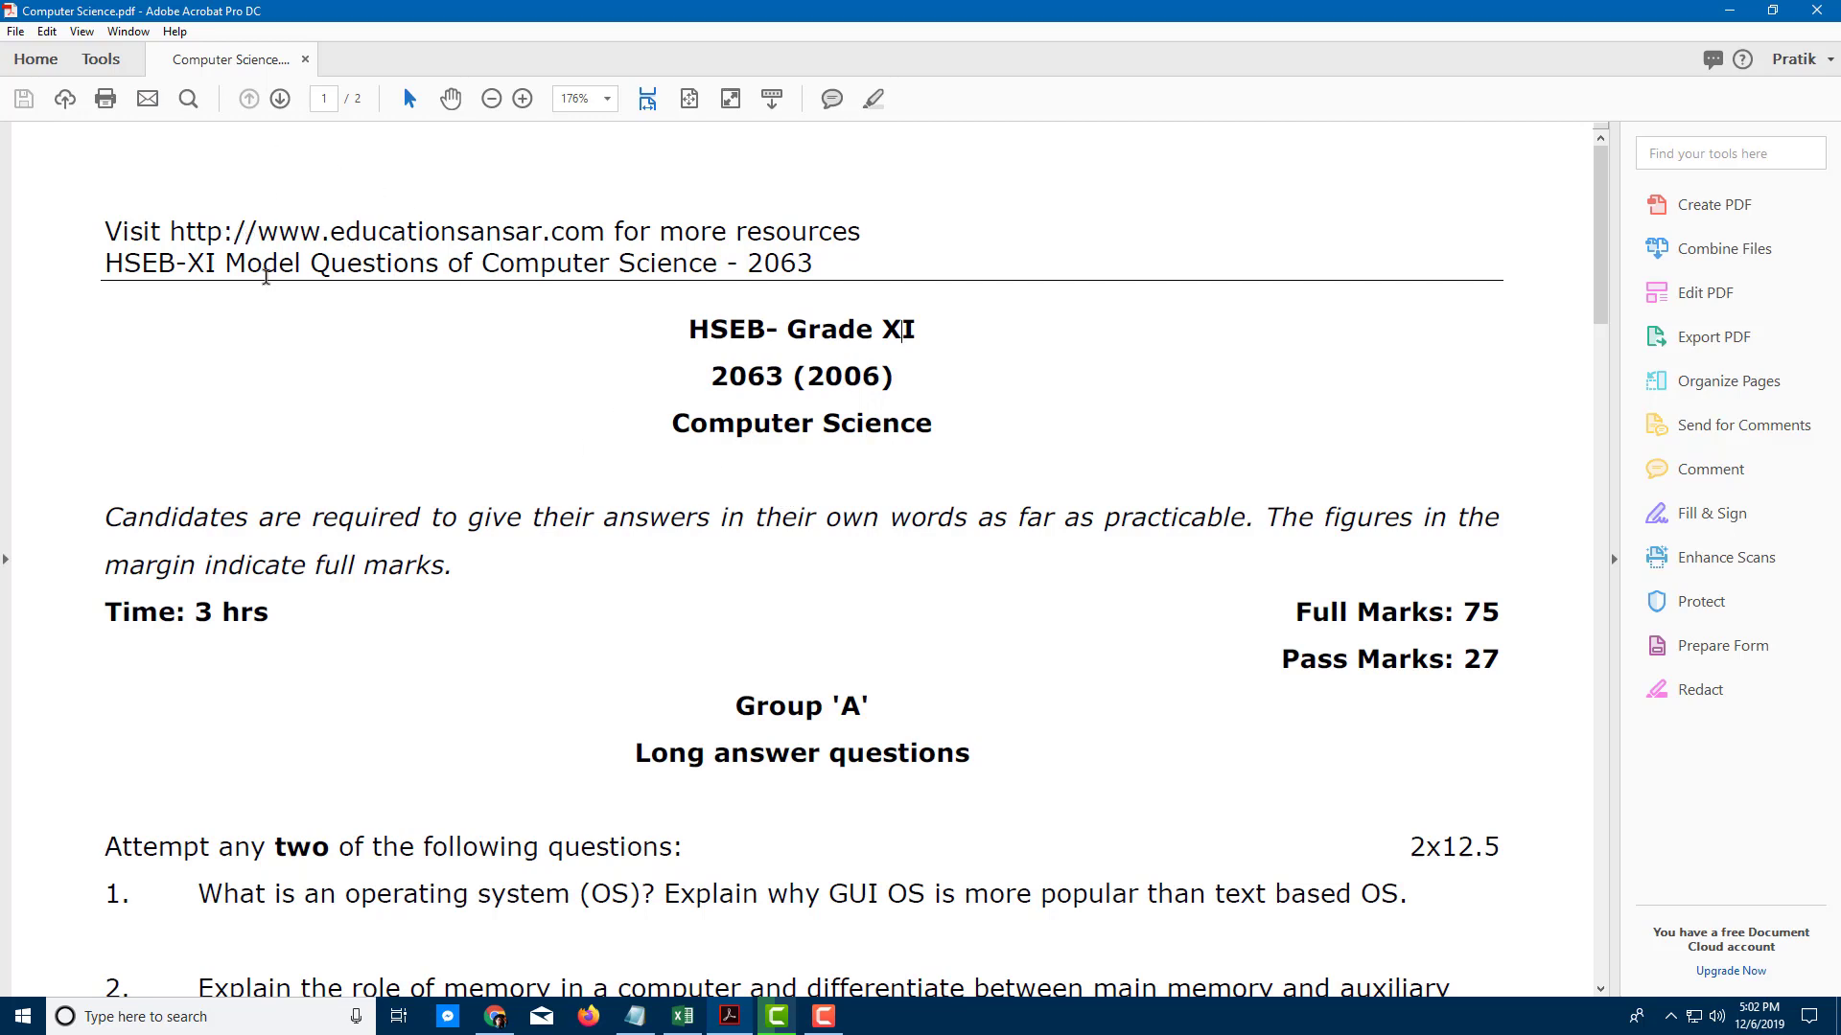
Activate Read Out Loud from the View menu and read the selected three title lines aloud.
{"action": "left_click", "coordinate": [82, 32]}
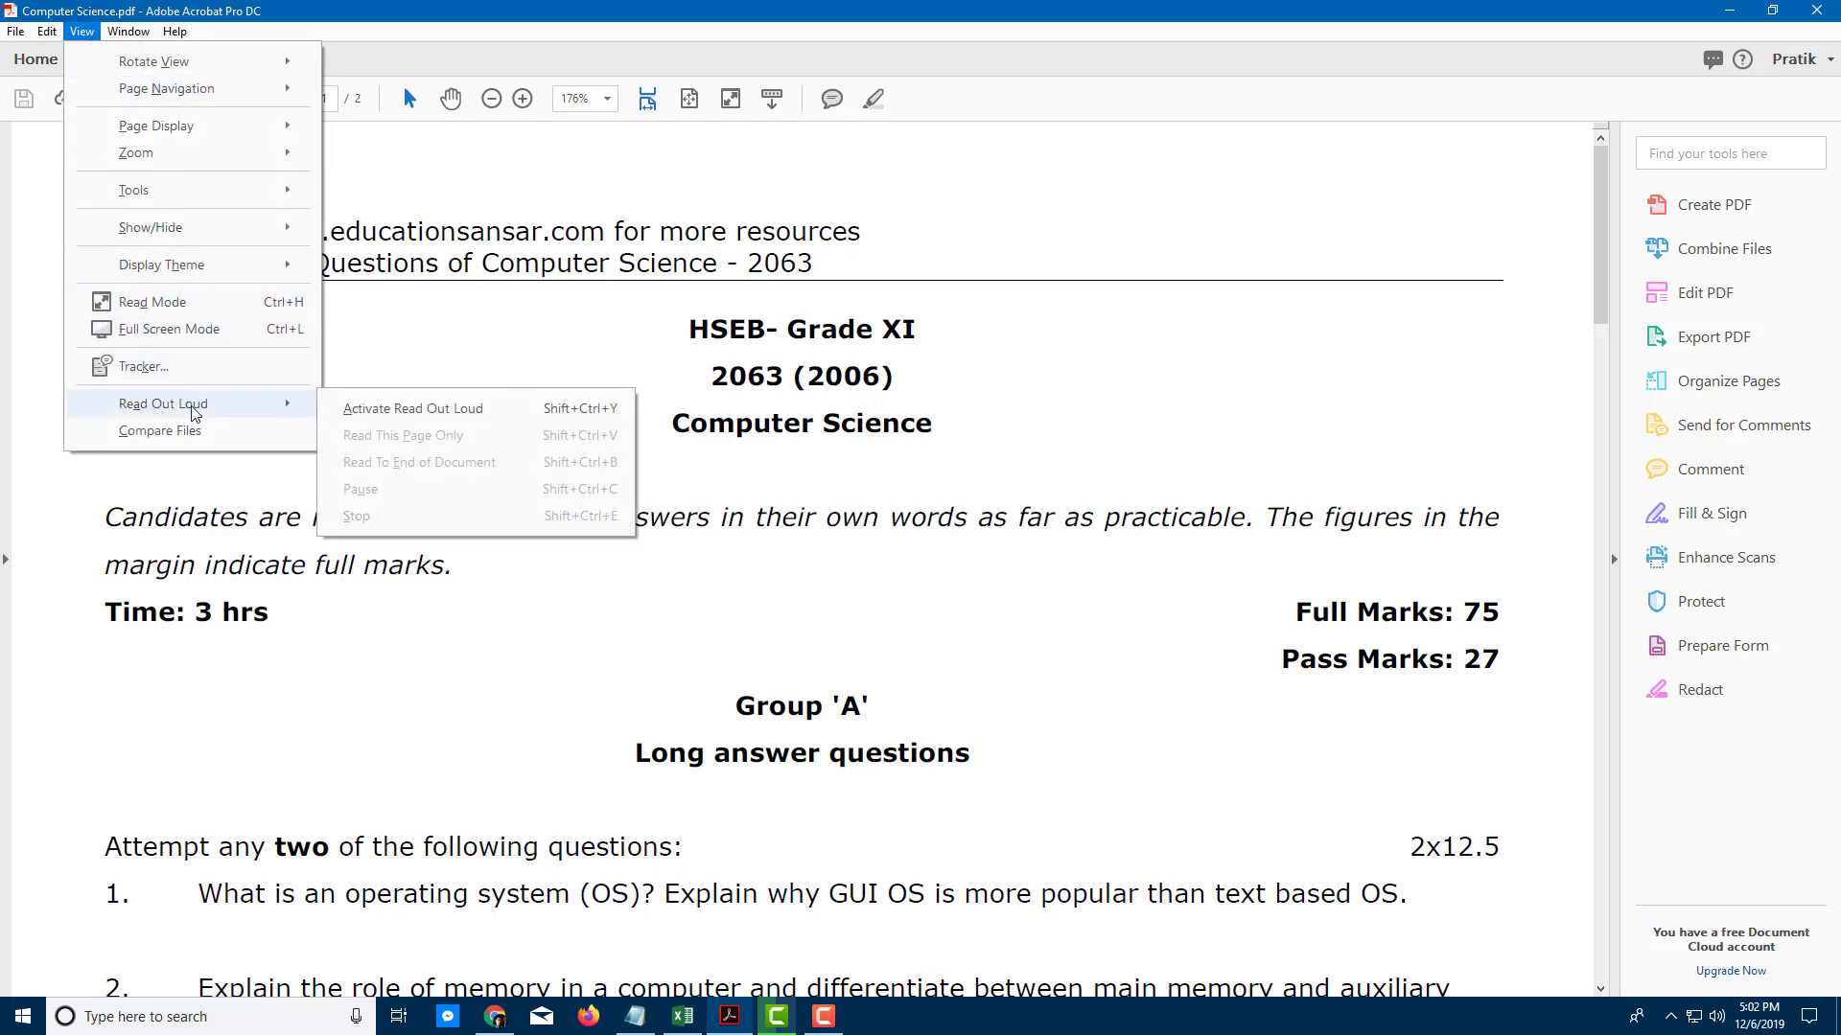
{"action": "mouse_move", "coordinate": [162, 403]}
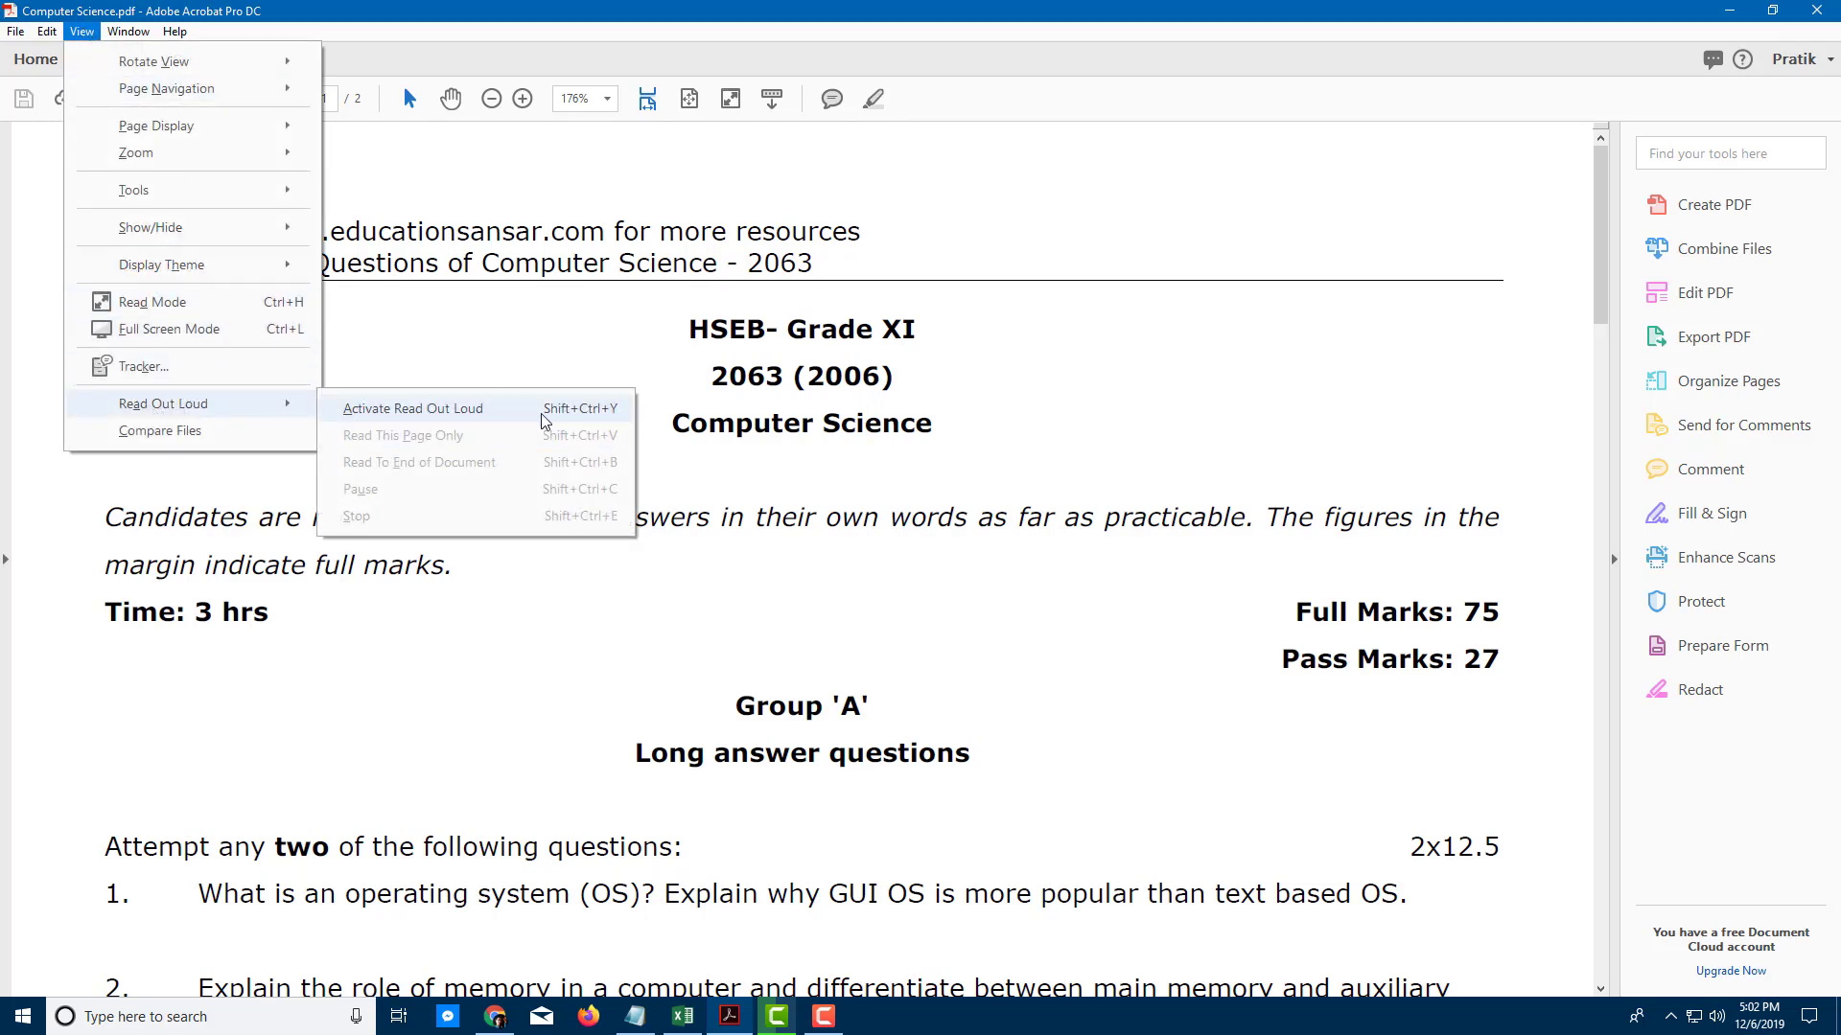
{"action": "left_click", "coordinate": [512, 415]}
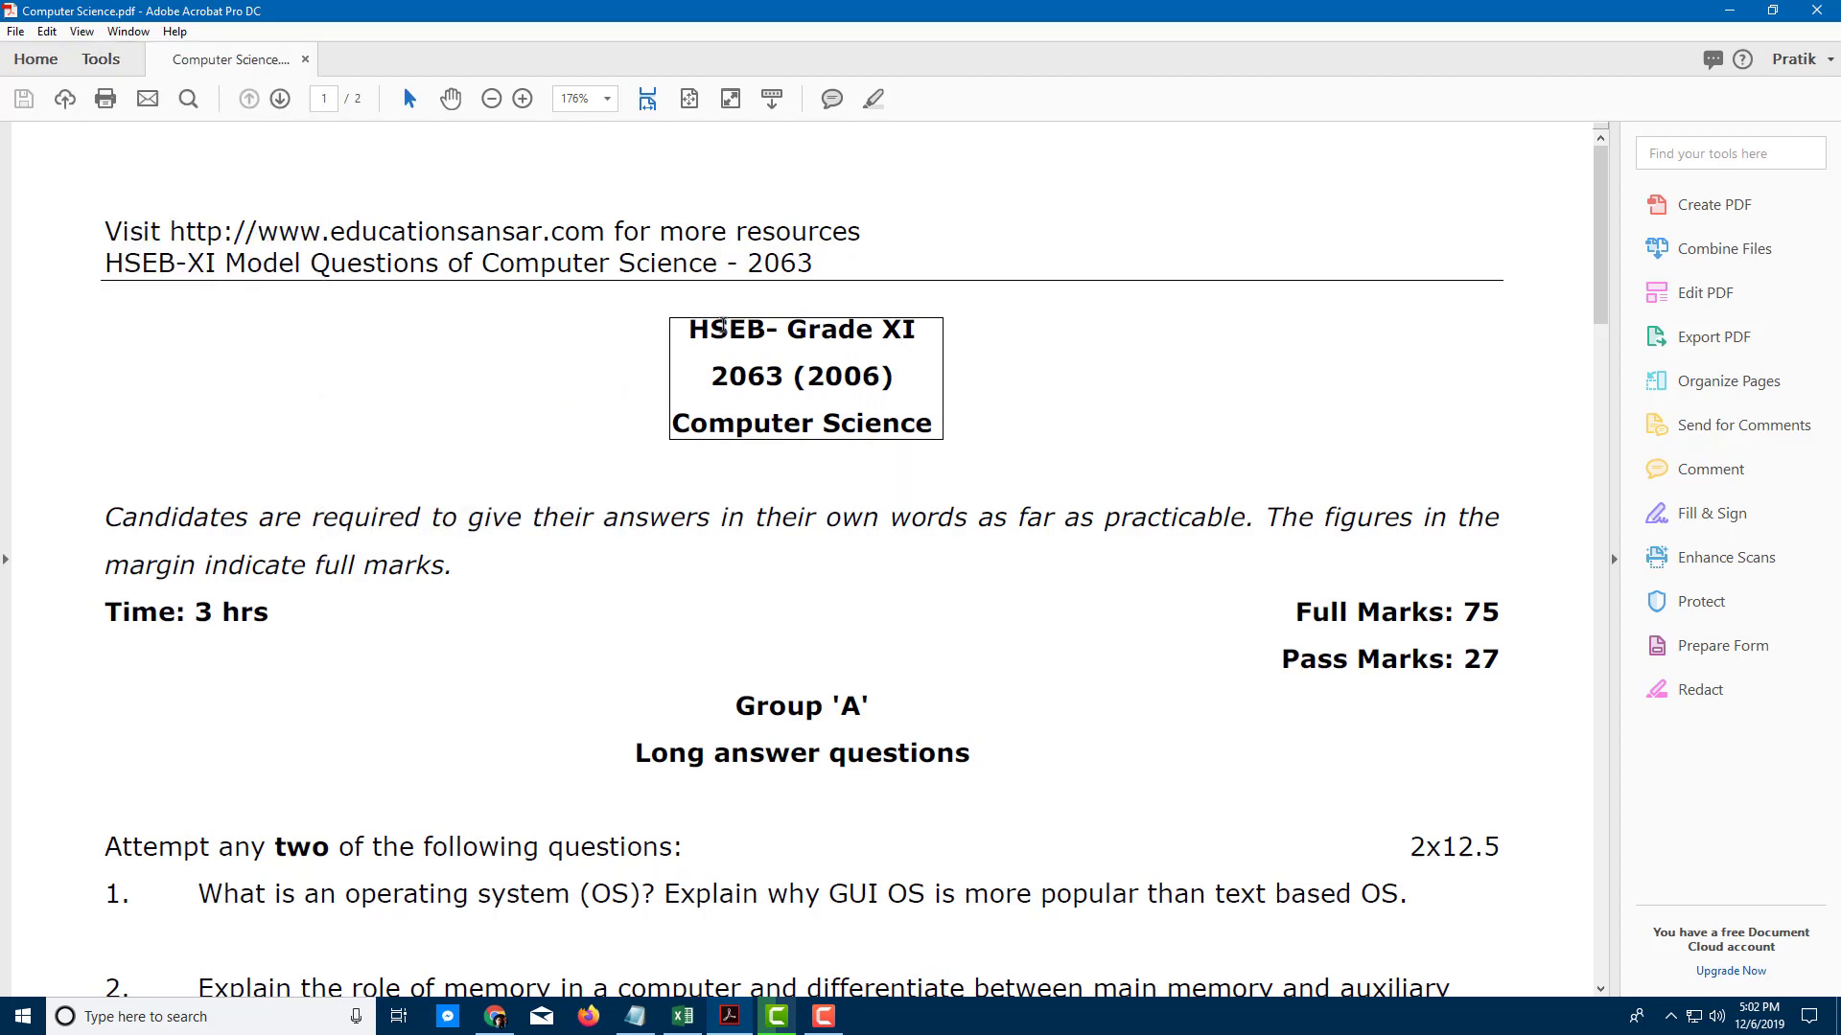
{"action": "left_click_drag", "start_coordinate": [690, 322], "coordinate": [946, 418]}
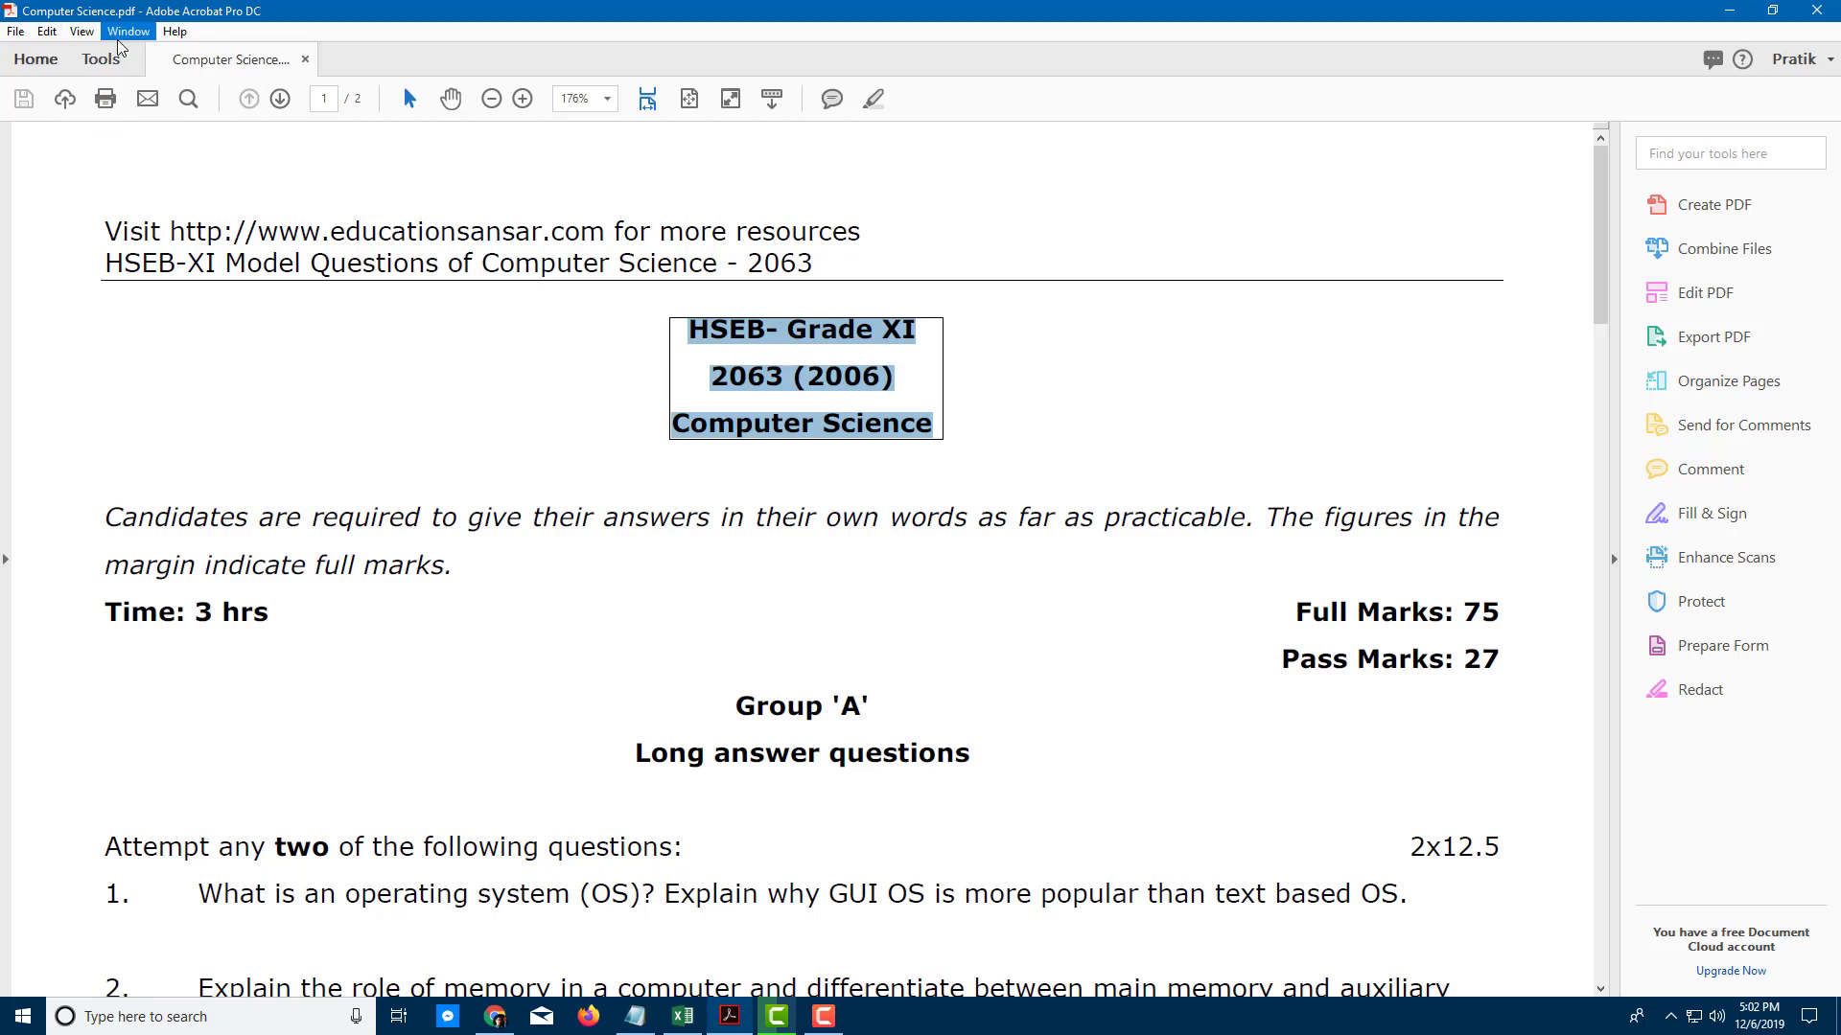
{"action": "left_click", "coordinate": [83, 31]}
{"action": "mouse_move", "coordinate": [162, 404]}
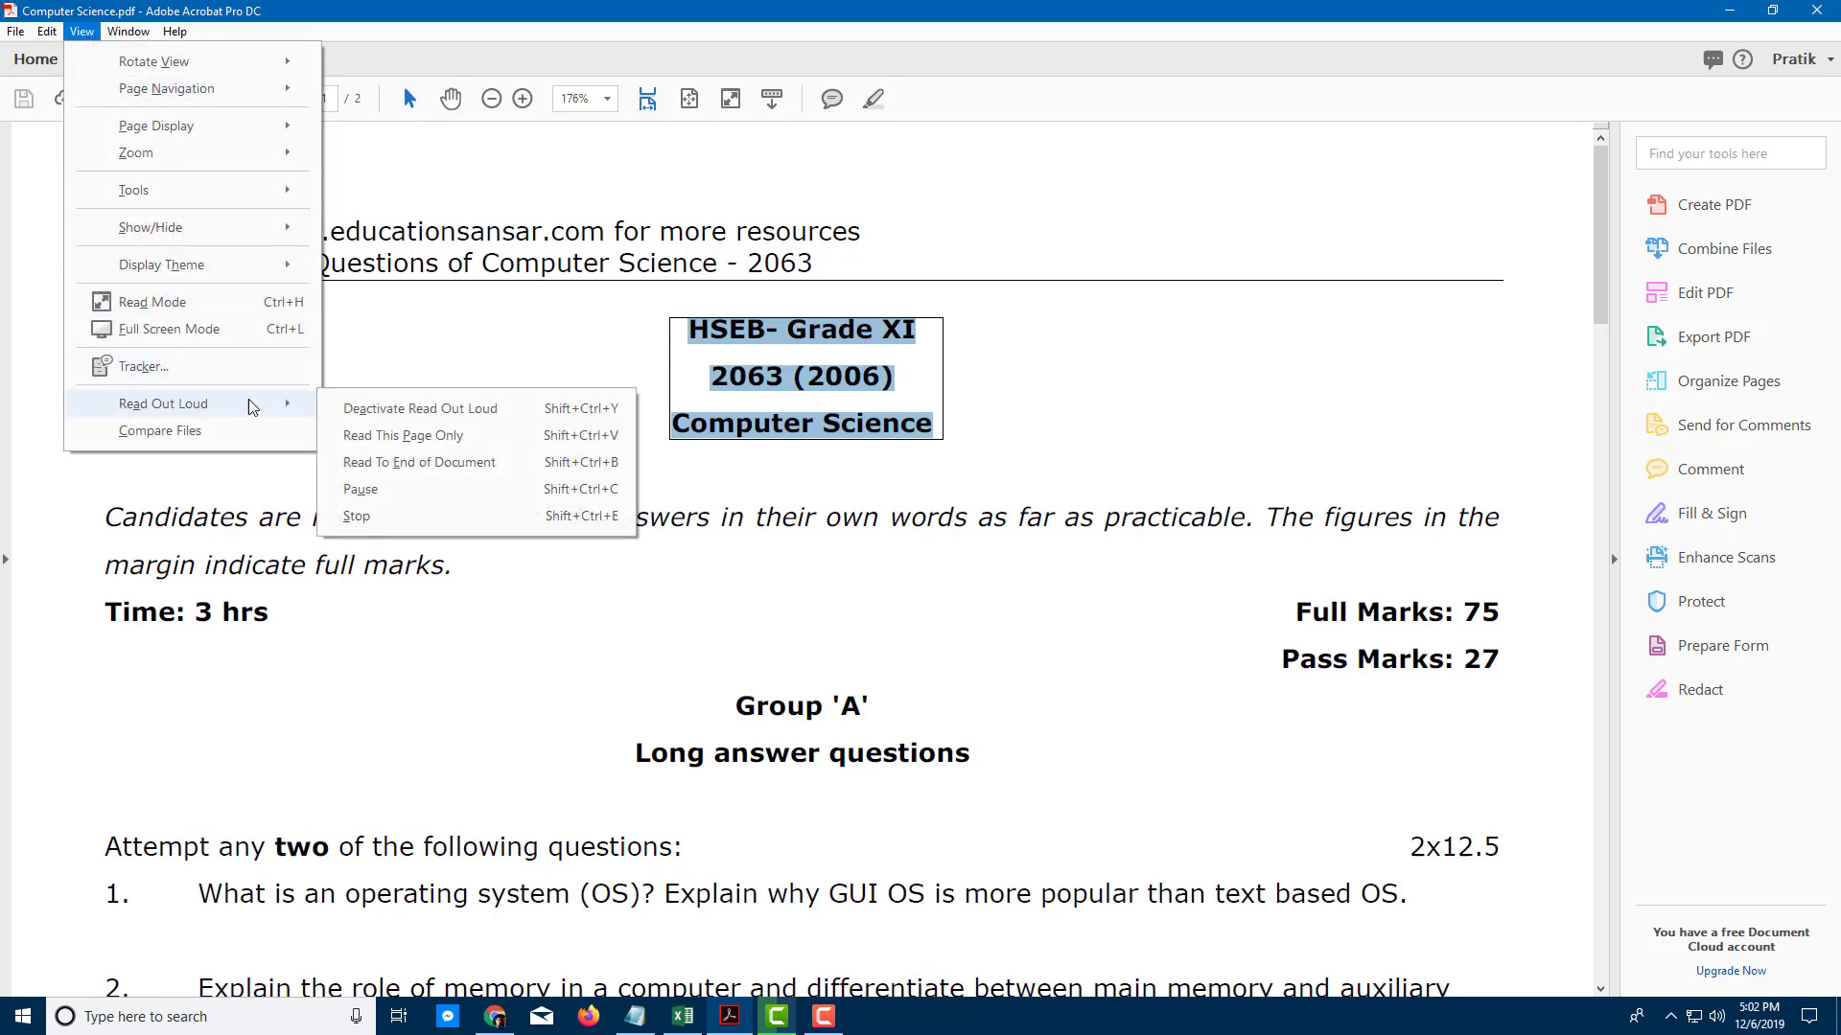
{"action": "left_click", "coordinate": [403, 517]}
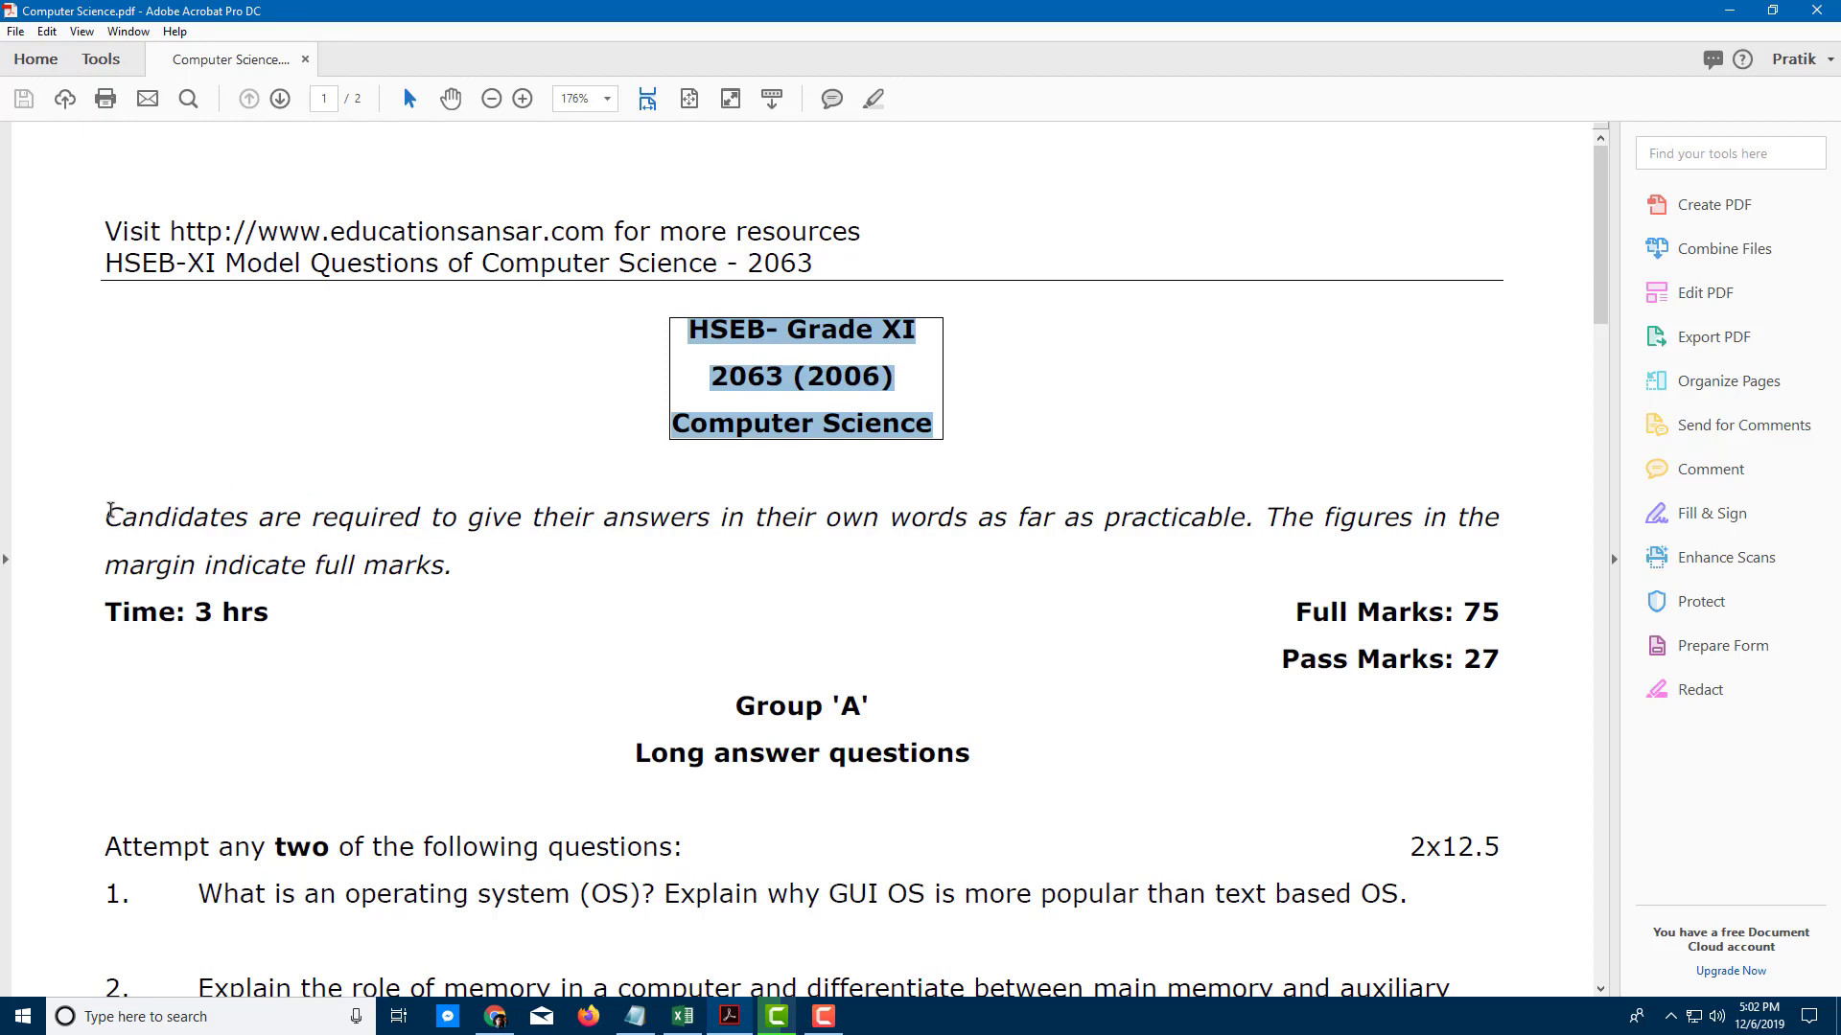
Select the Candidates instructions paragraph for reading, then stop the reading and clear the selection.
{"action": "left_click", "coordinate": [110, 516]}
{"action": "left_click_drag", "start_coordinate": [107, 516], "coordinate": [307, 566]}
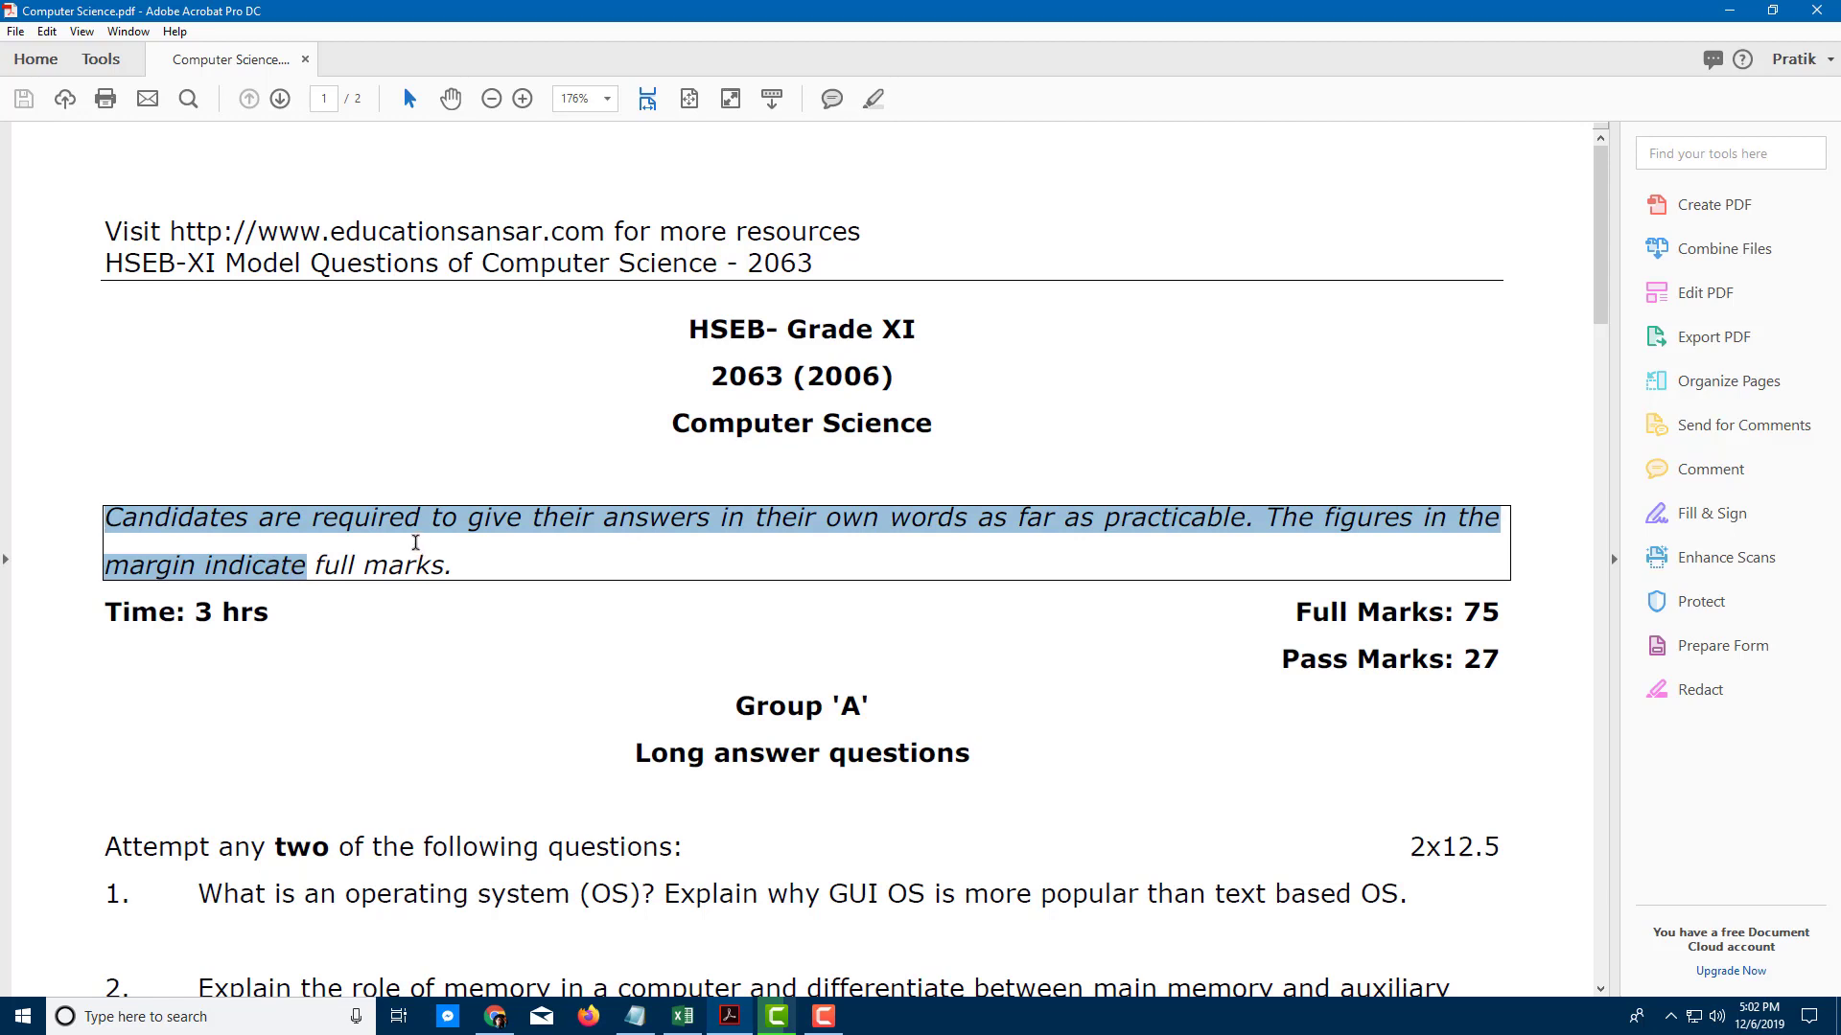
{"action": "left_click", "coordinate": [83, 32]}
{"action": "mouse_move", "coordinate": [163, 405]}
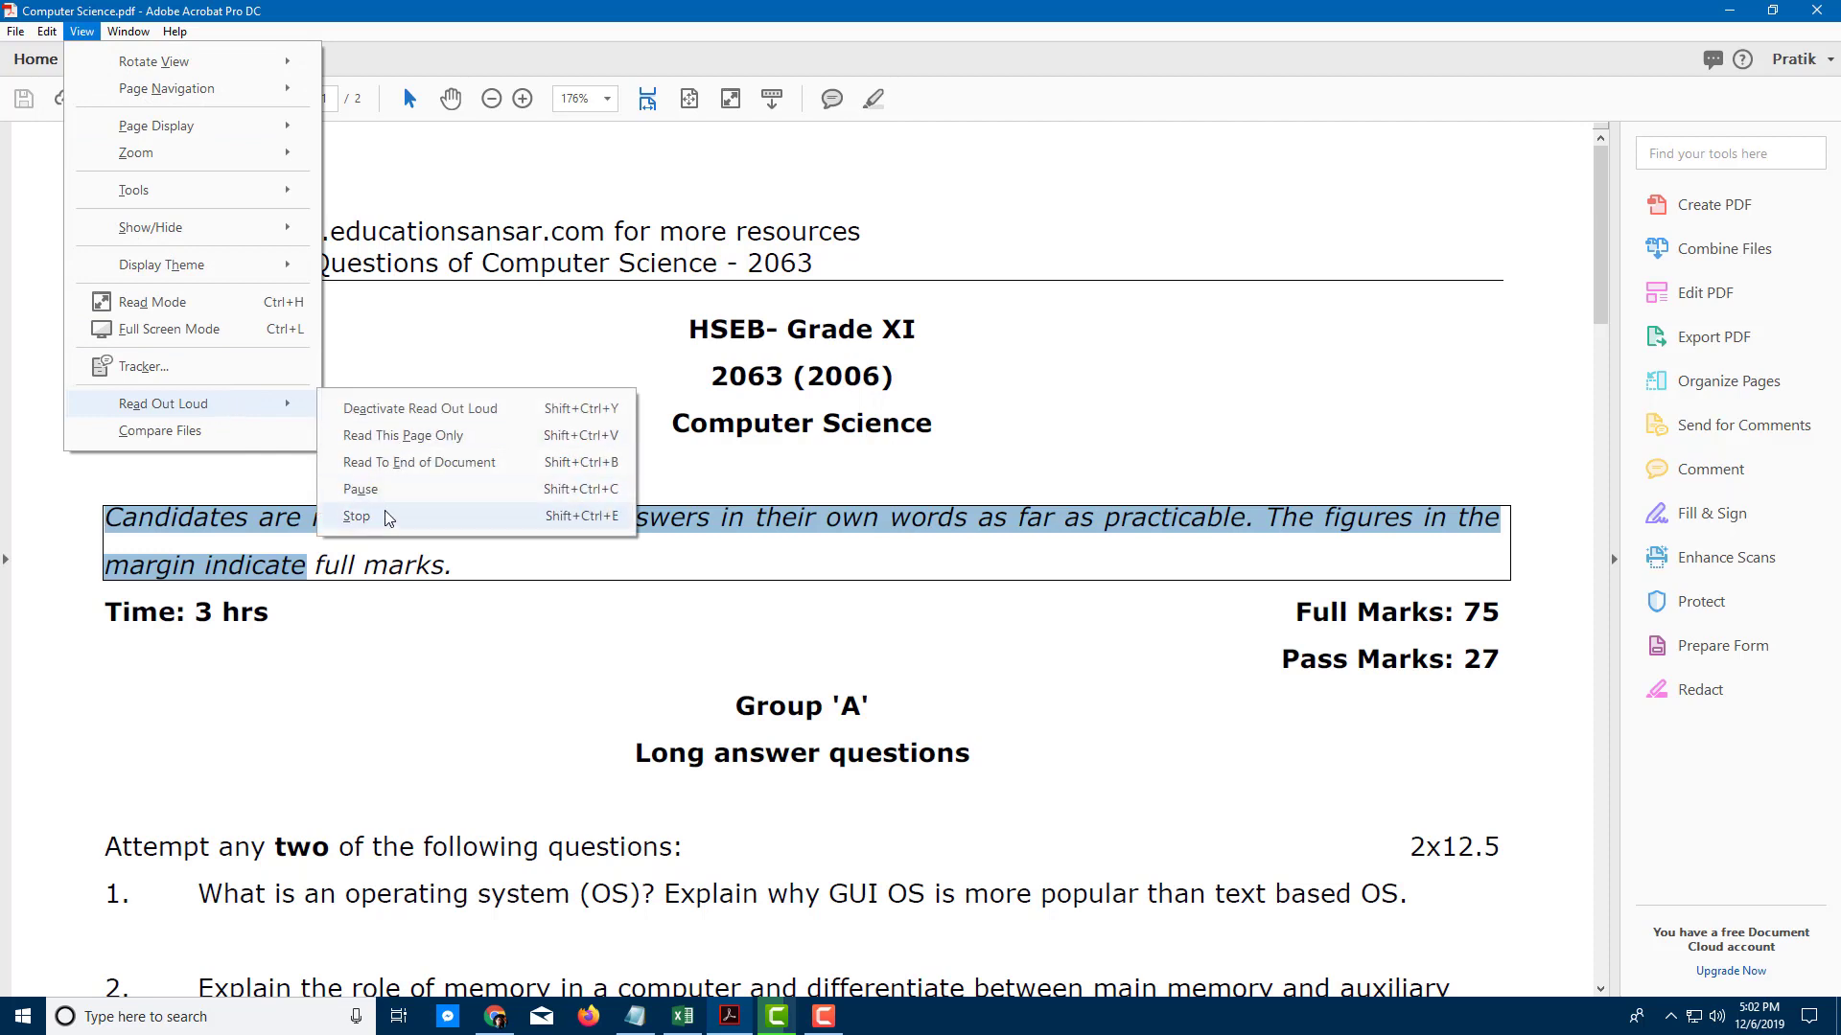
{"action": "left_click", "coordinate": [386, 515]}
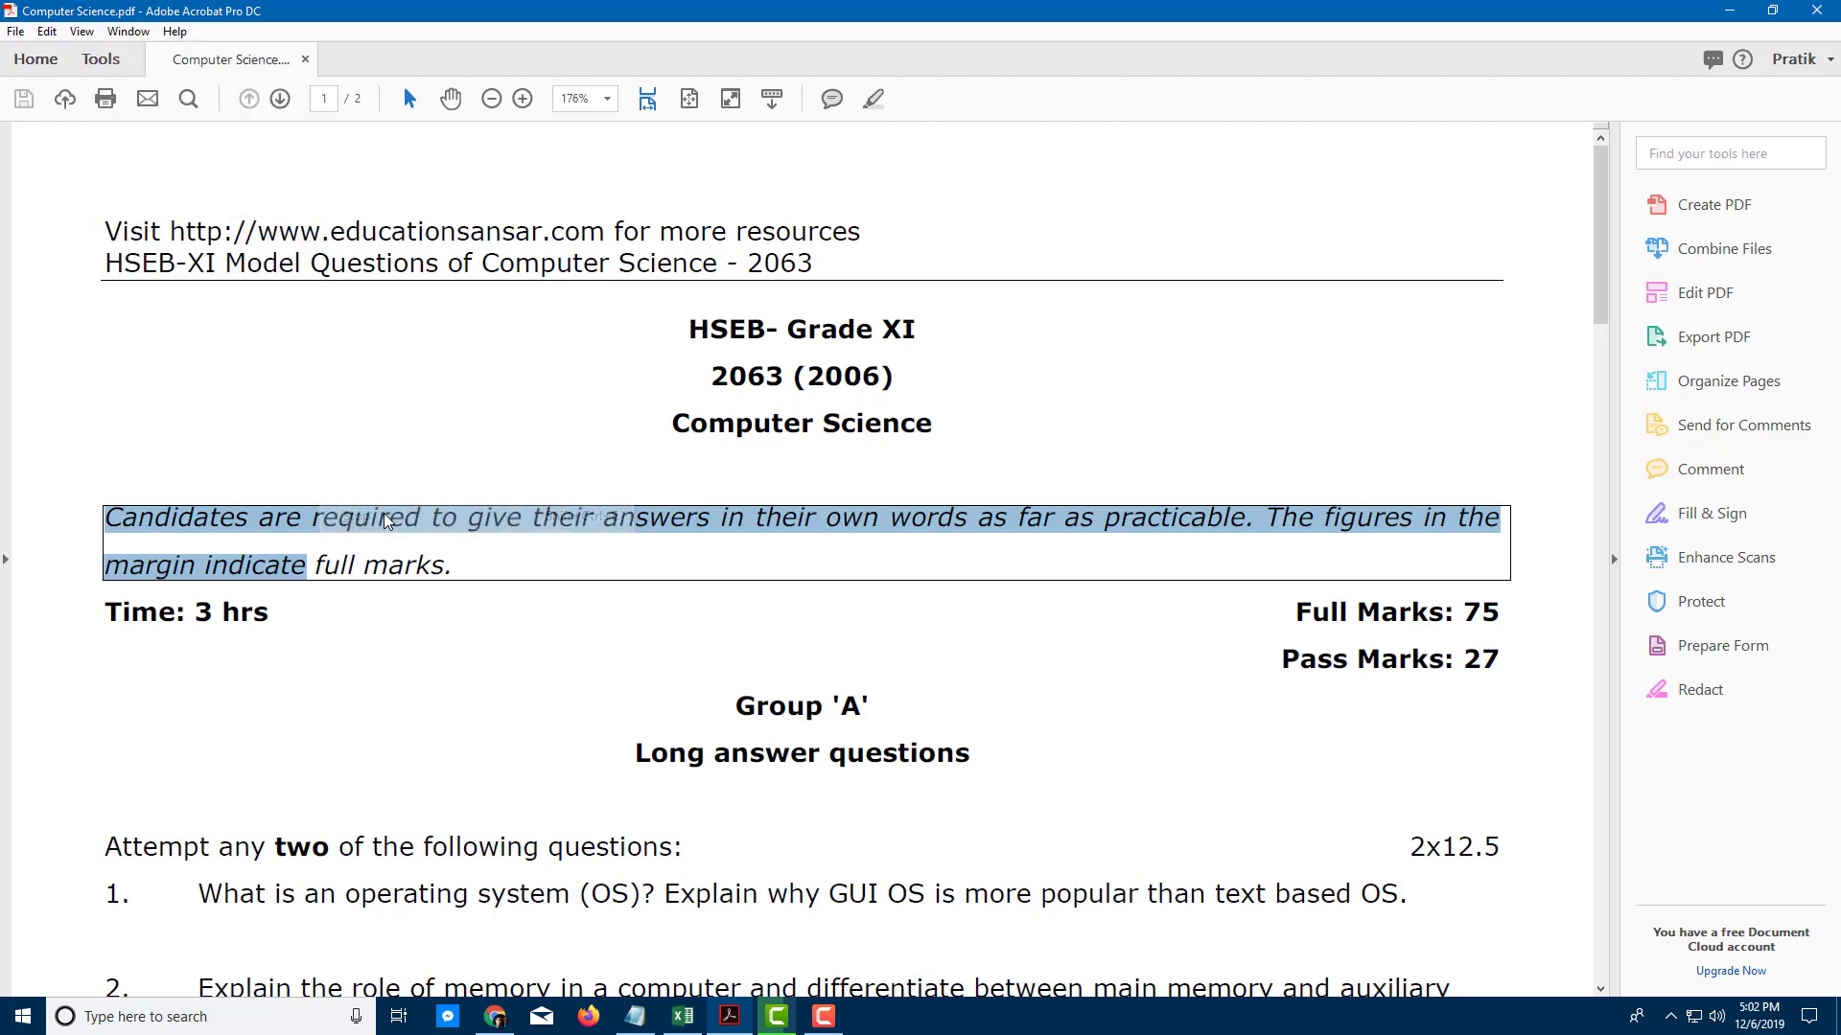
{"action": "left_click", "coordinate": [411, 370]}
Read This Page Only to have the whole exam page spoken, then stop it partway.
{"action": "left_click", "coordinate": [100, 60]}
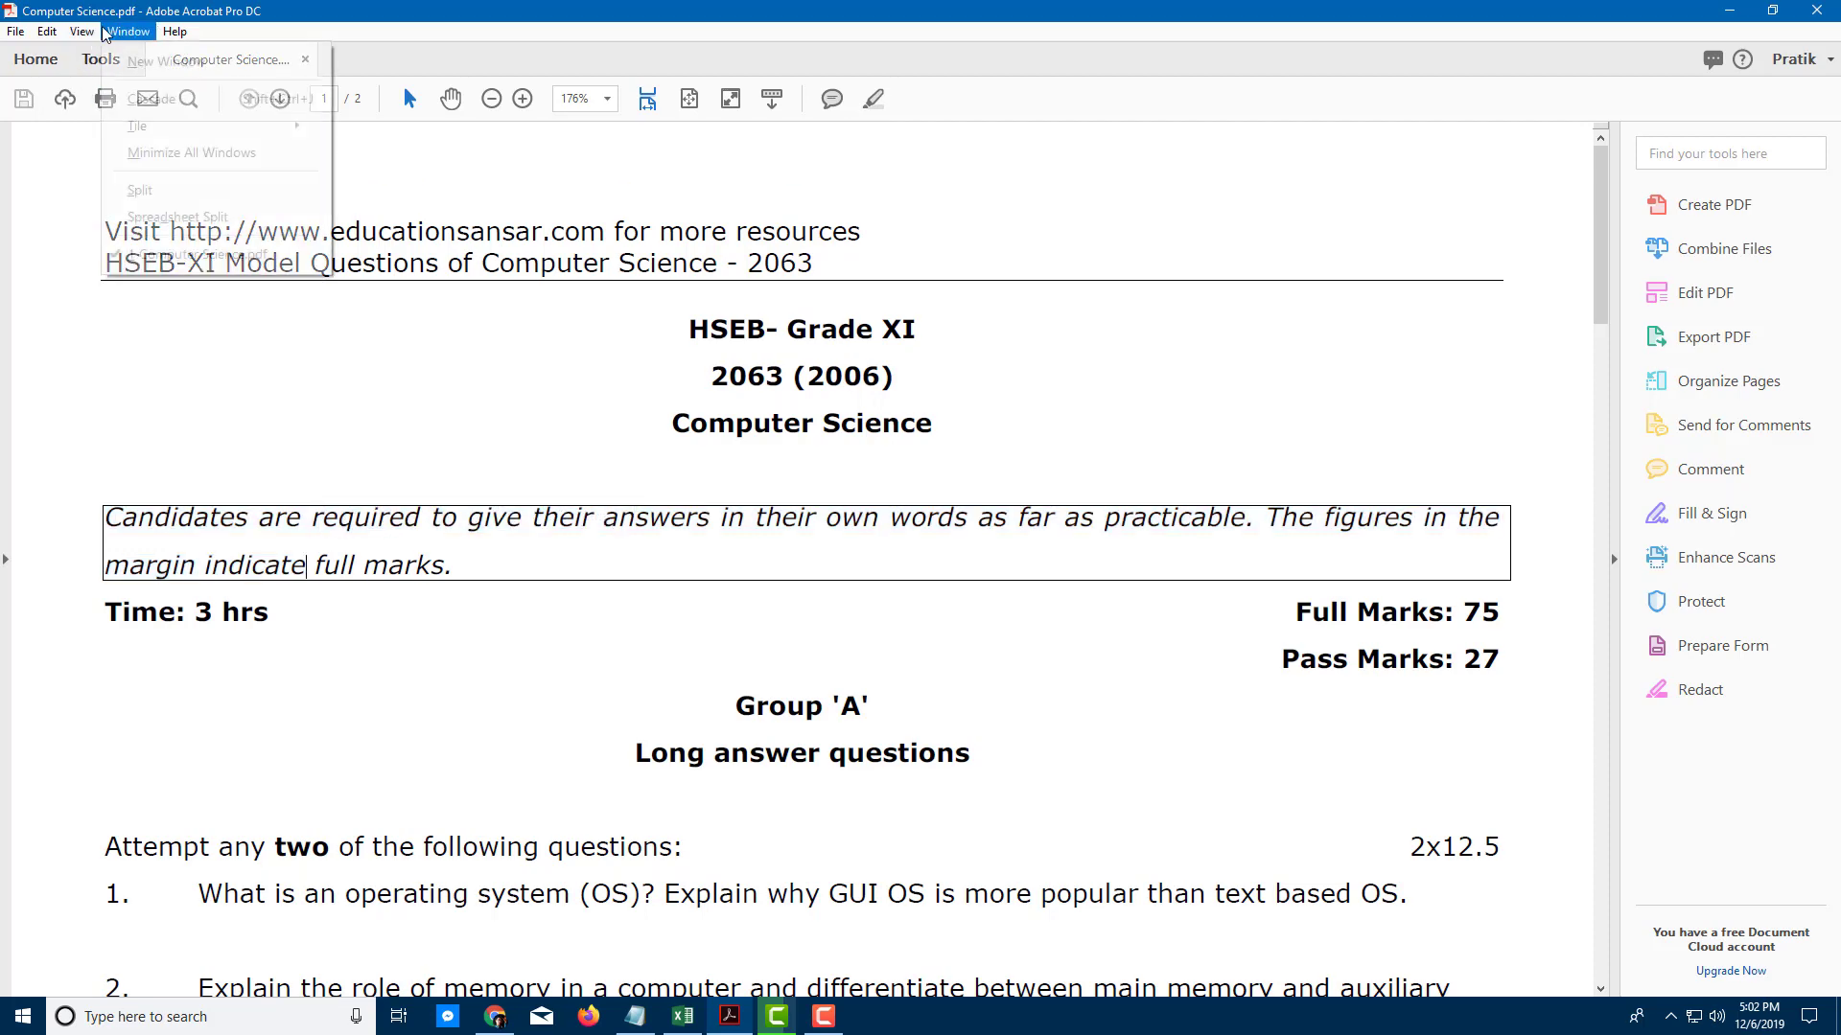
{"action": "left_click", "coordinate": [81, 31]}
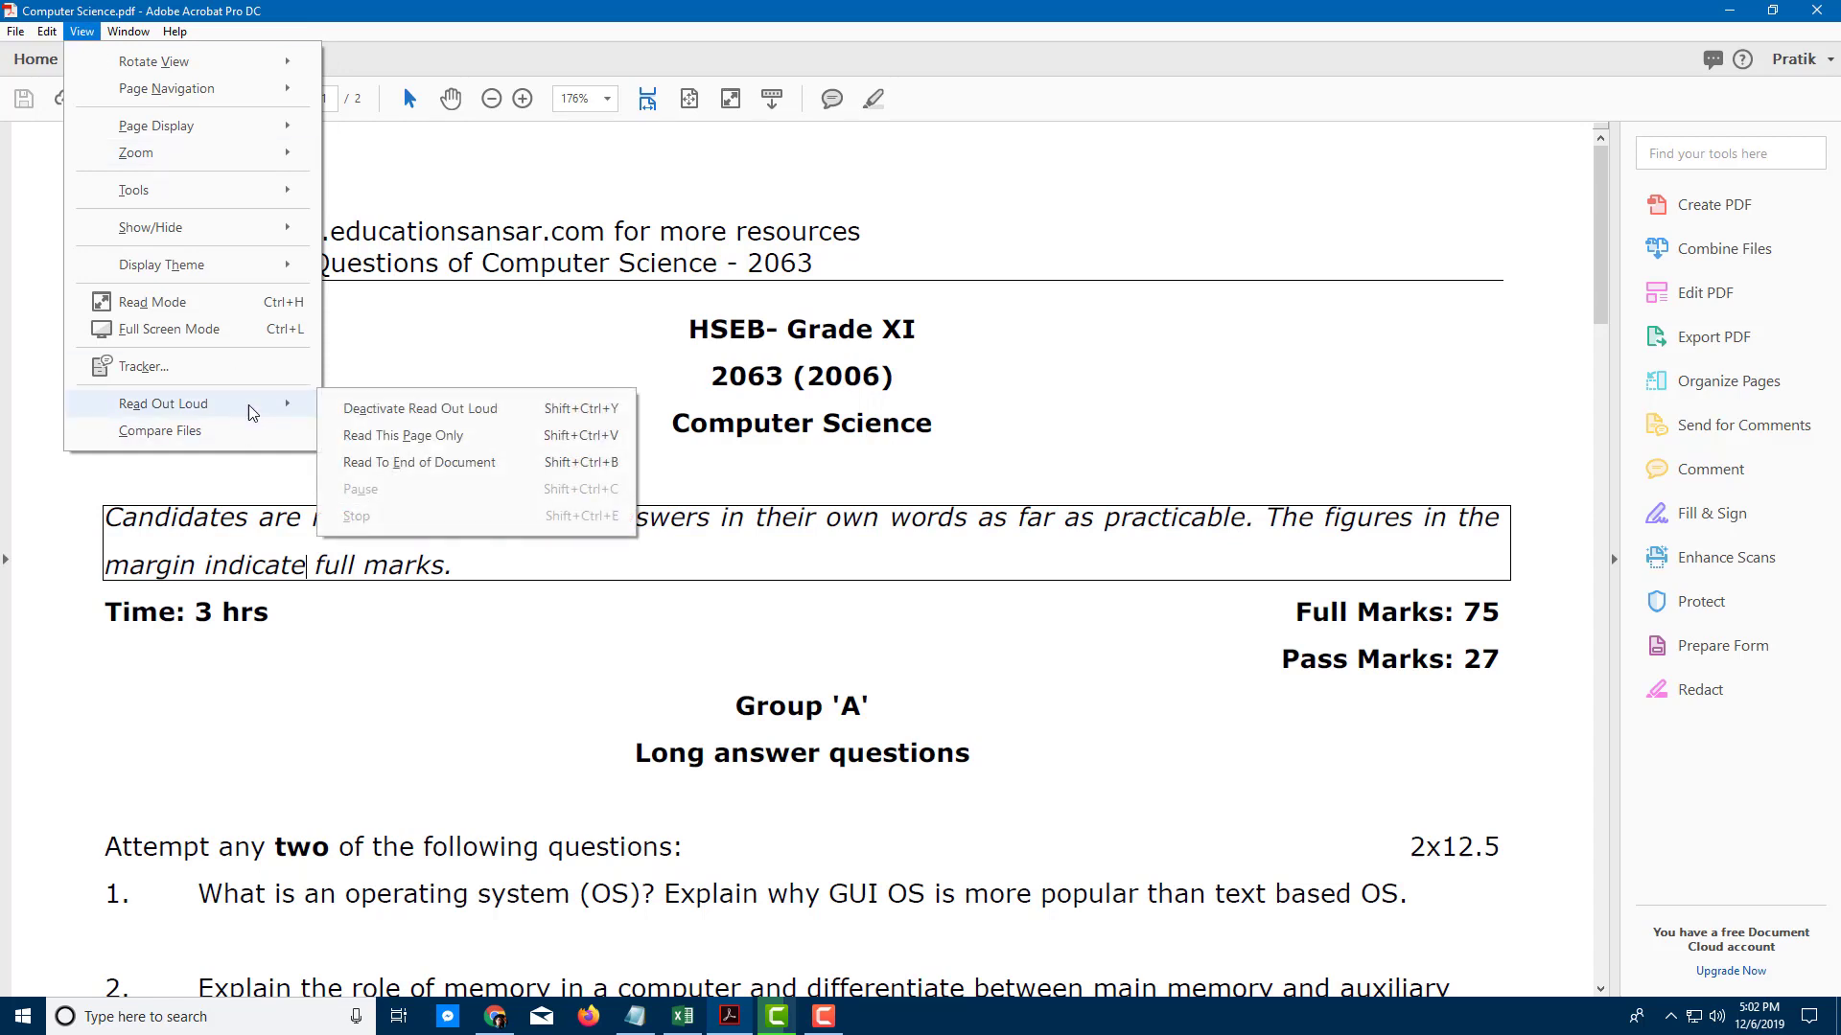
{"action": "mouse_move", "coordinate": [163, 405]}
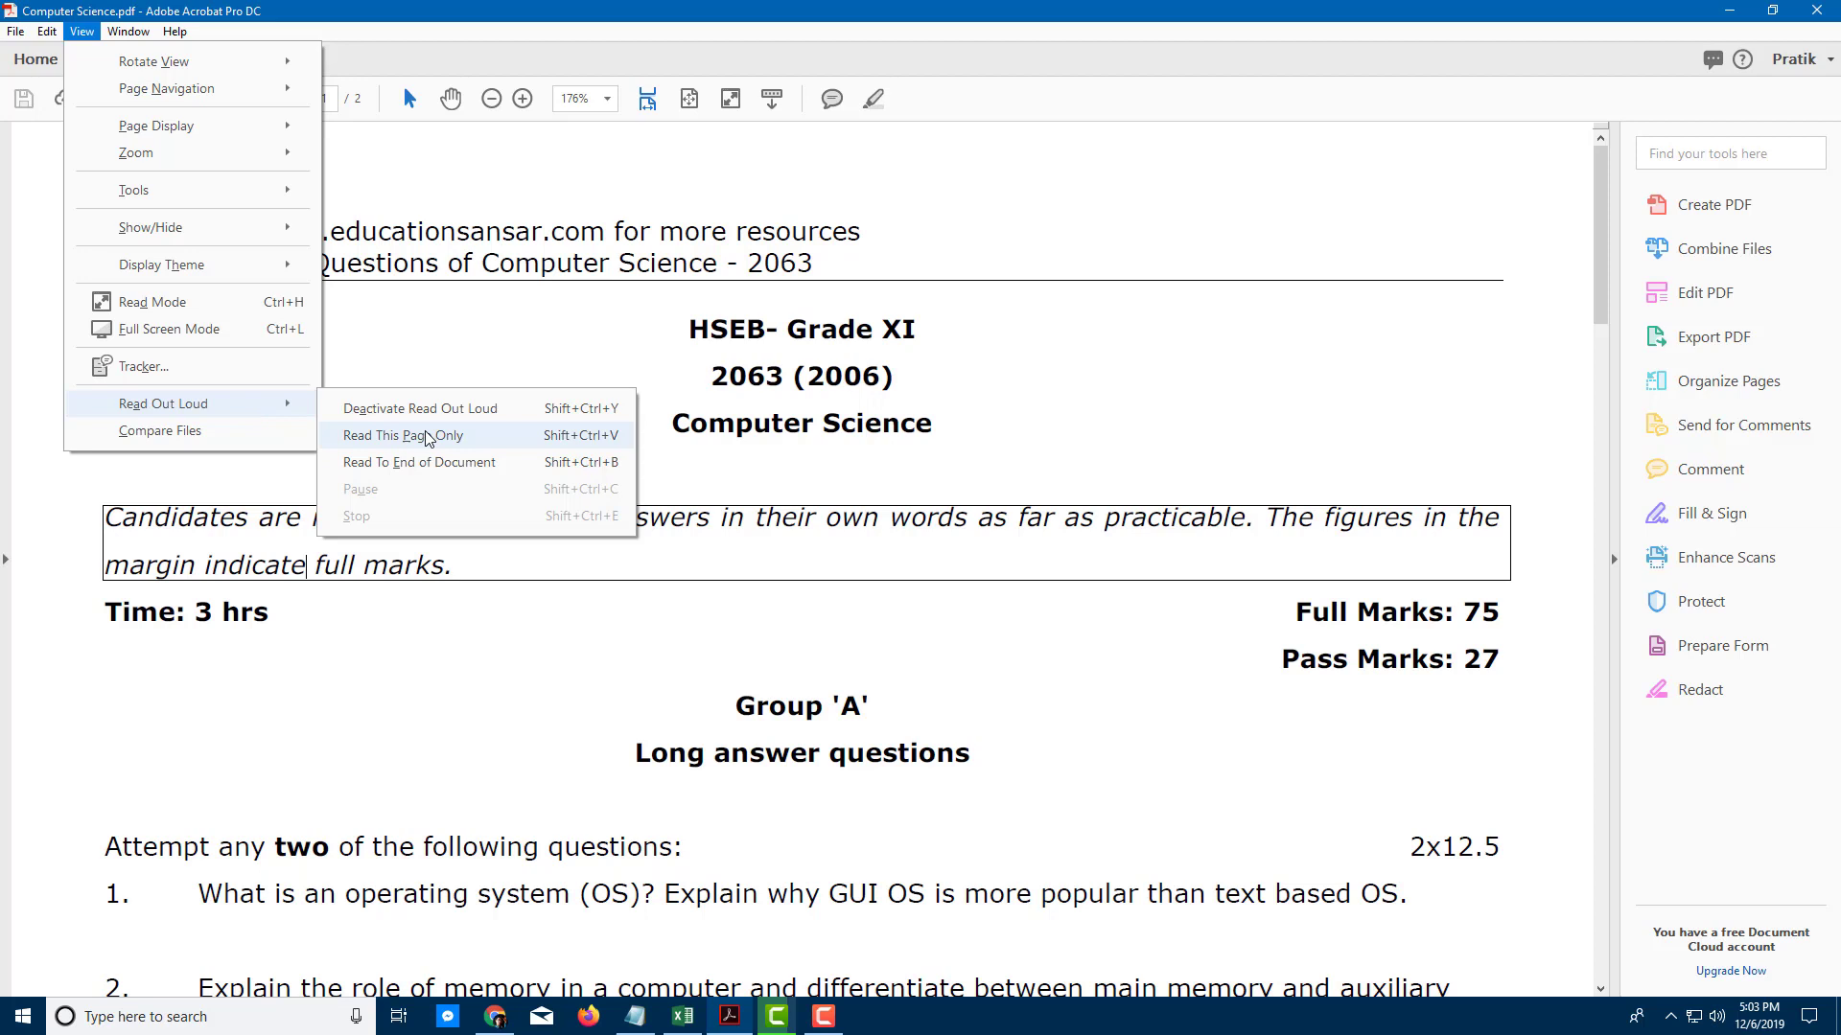
{"action": "left_click", "coordinate": [427, 438]}
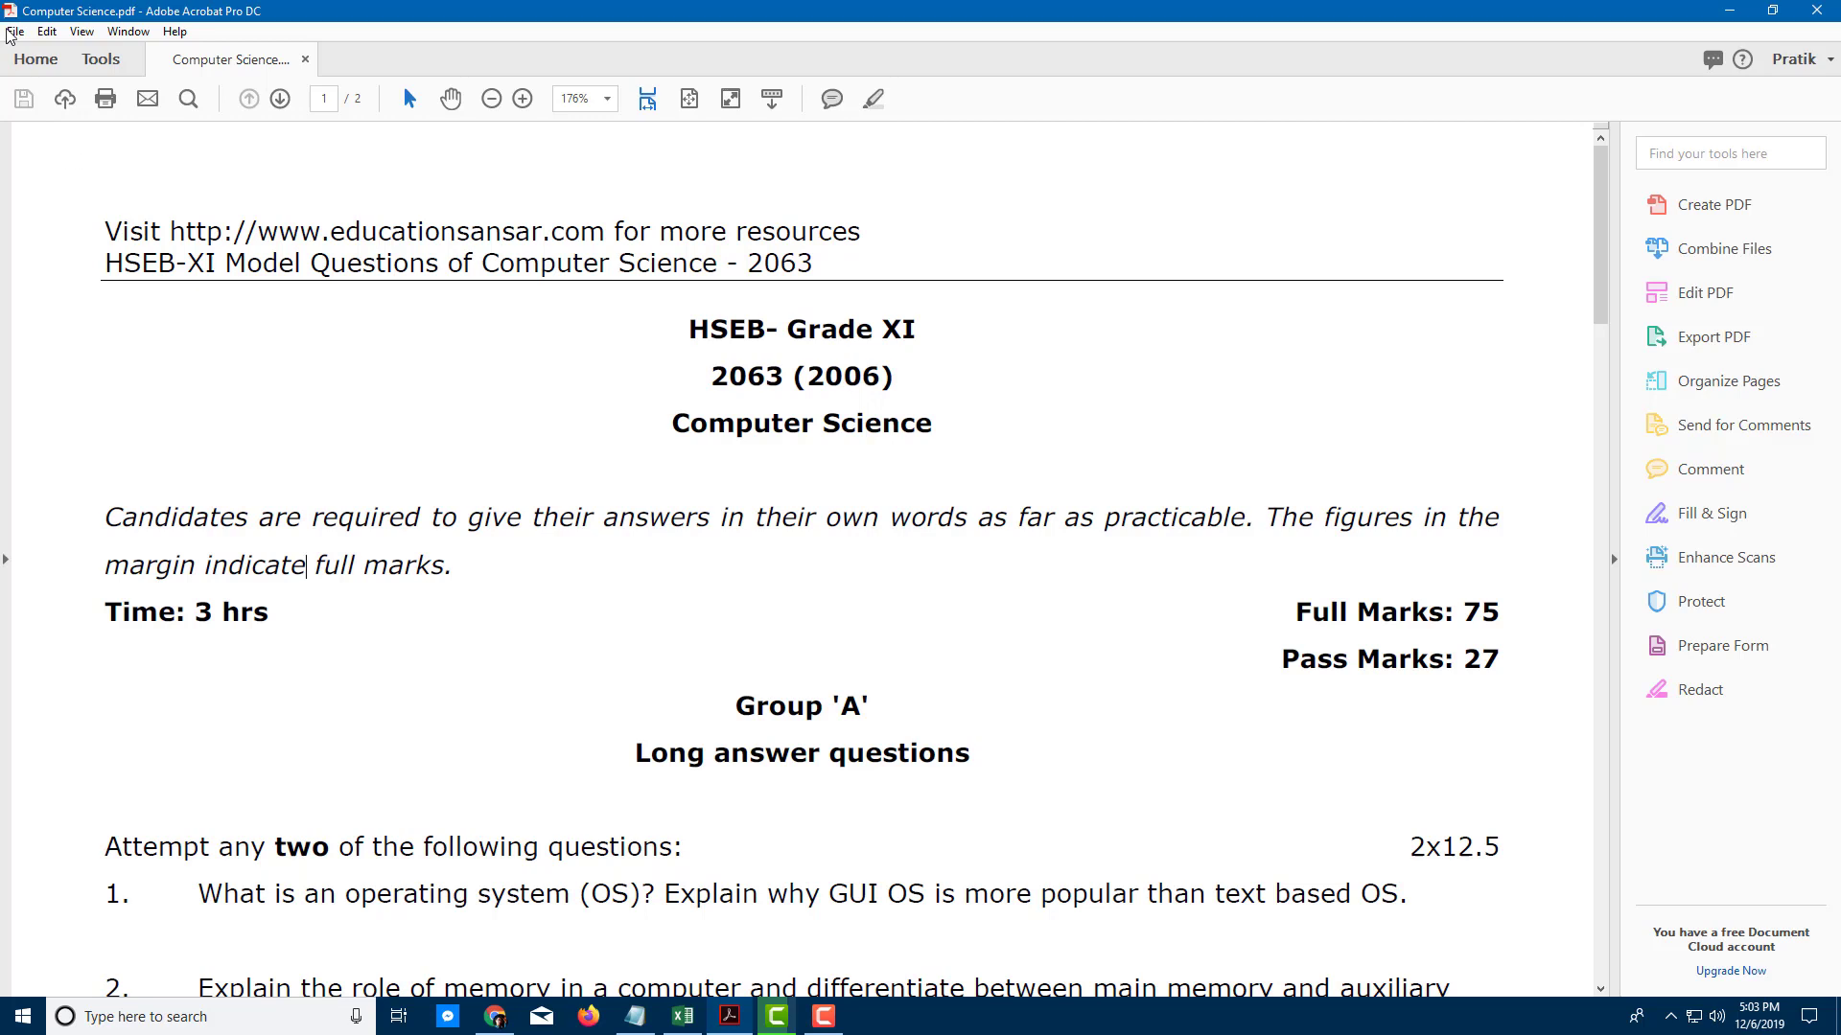
{"action": "left_click", "coordinate": [83, 31]}
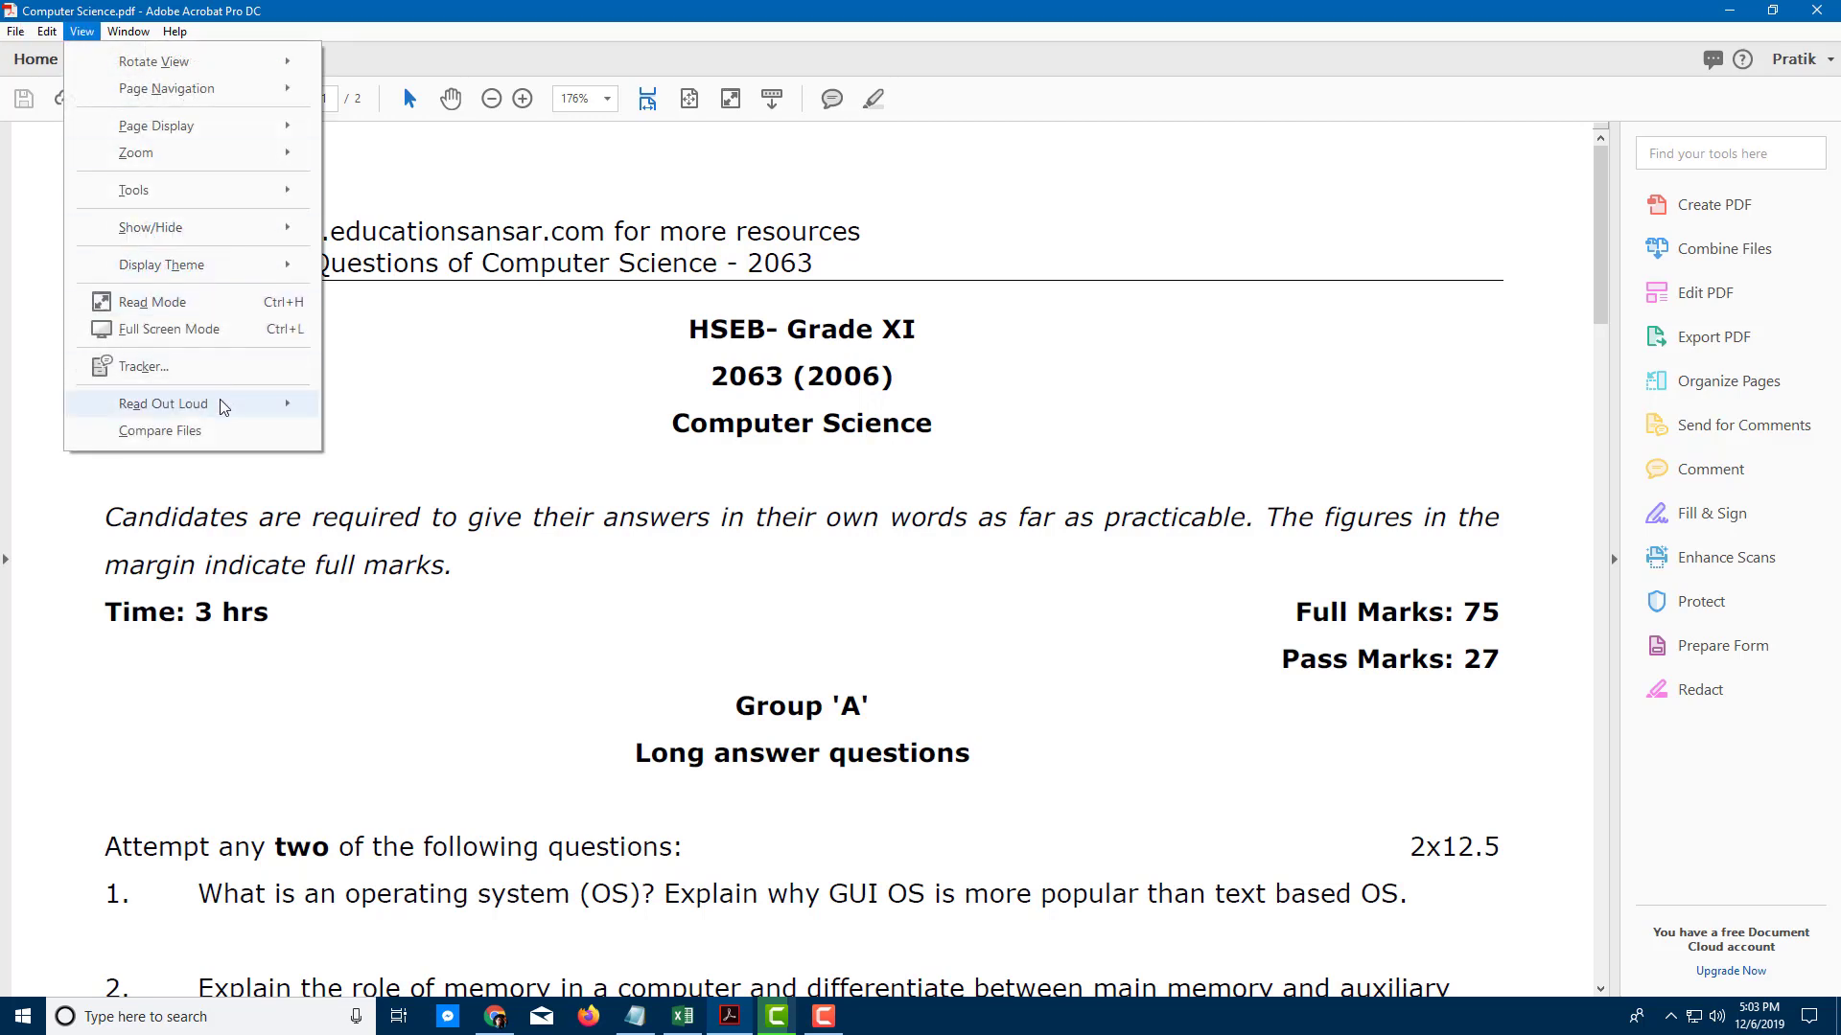
{"action": "left_click", "coordinate": [426, 518]}
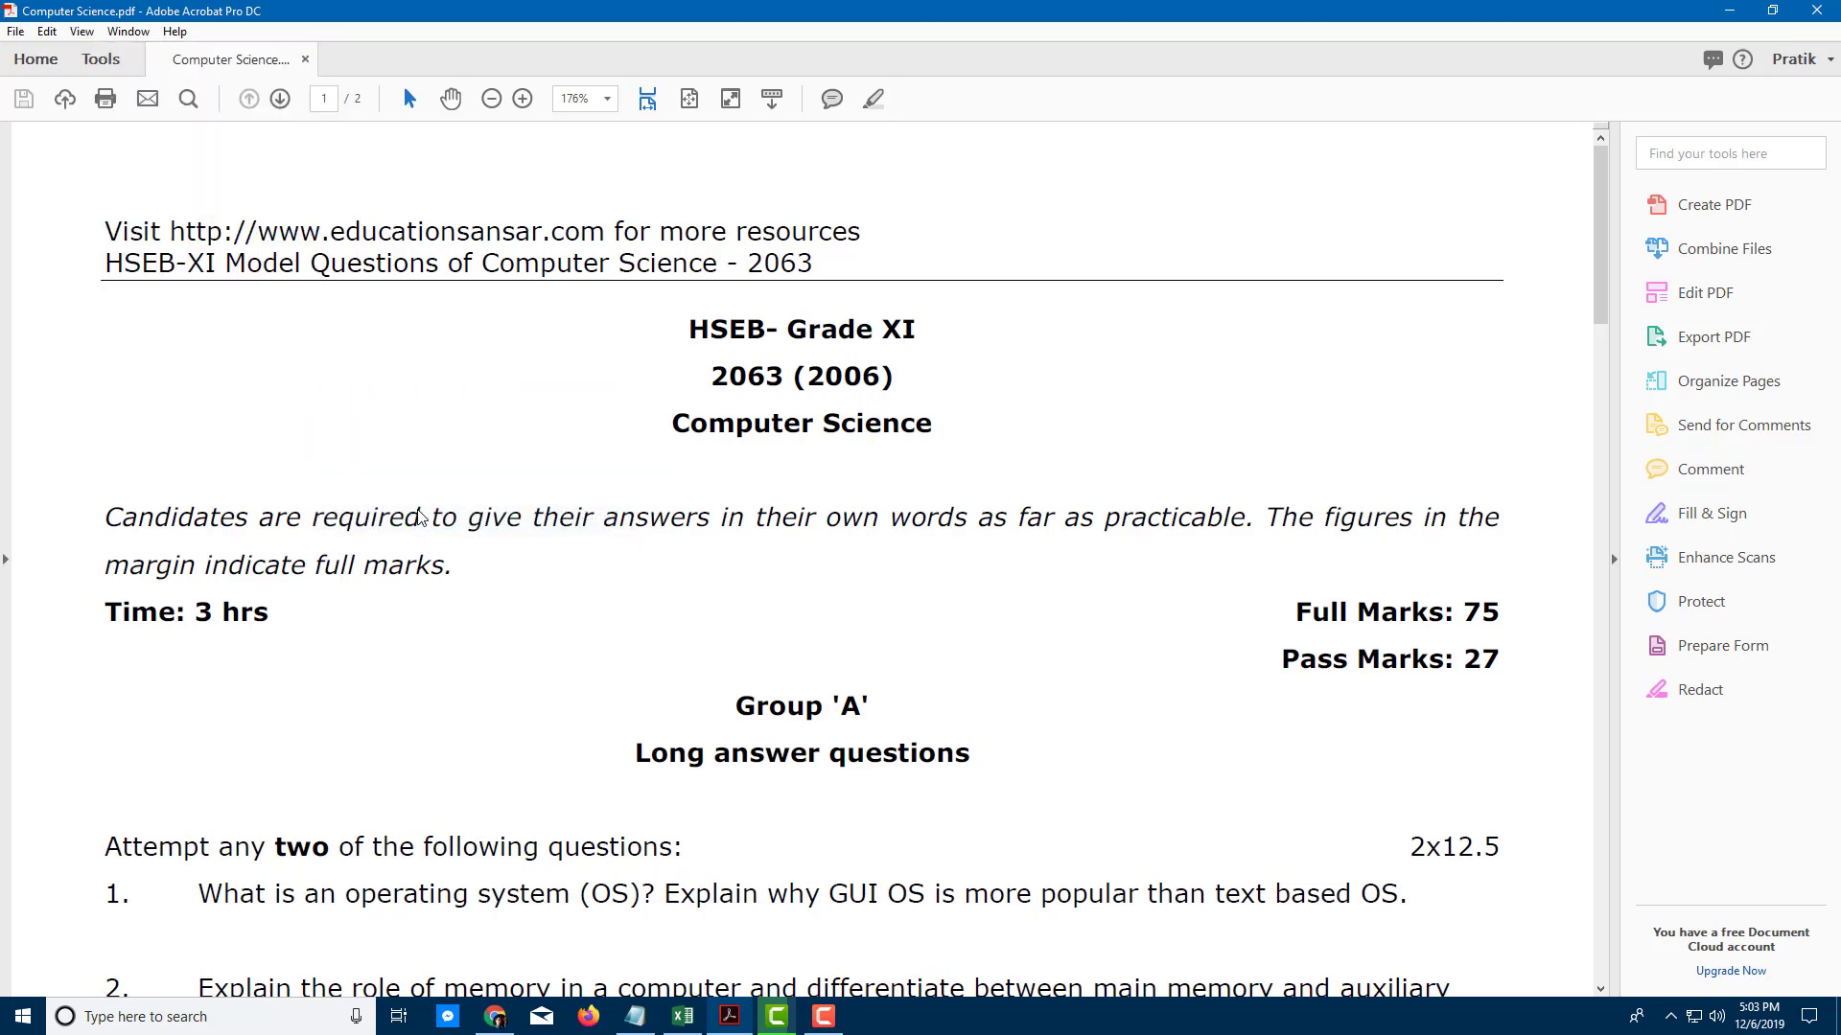
{"action": "left_click", "coordinate": [81, 31]}
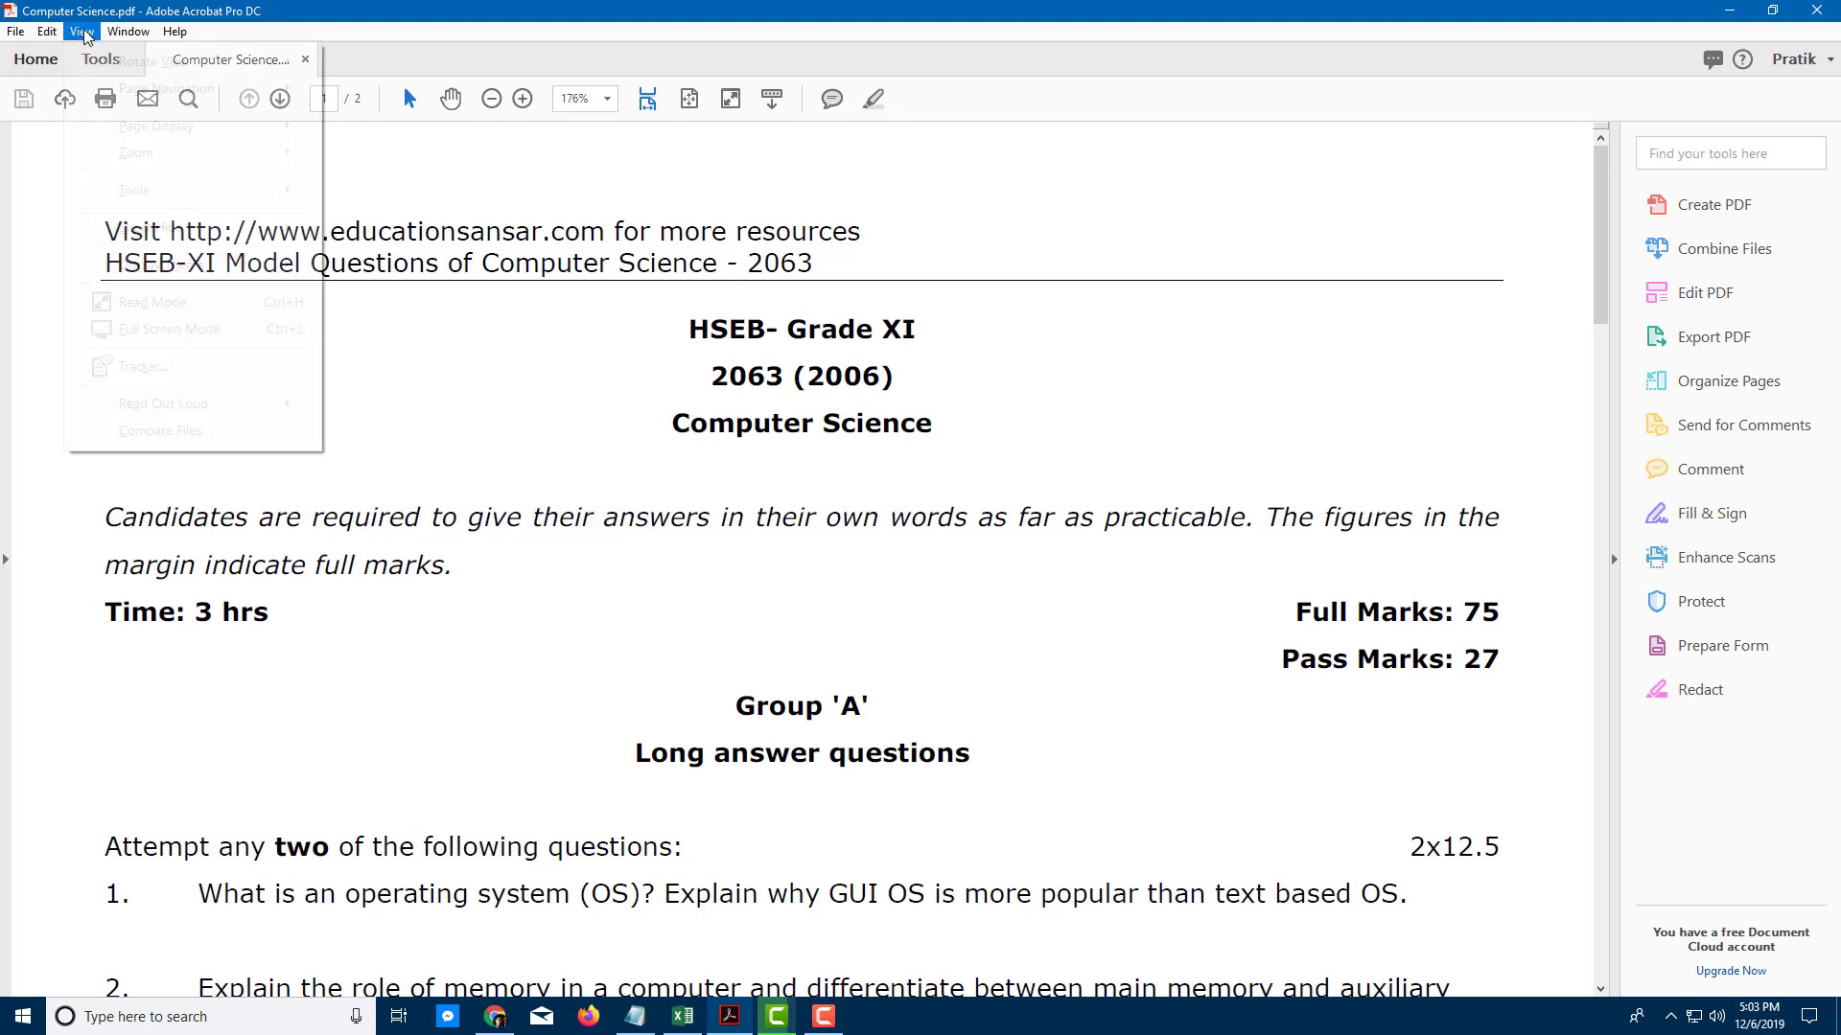
{"action": "mouse_move", "coordinate": [163, 403]}
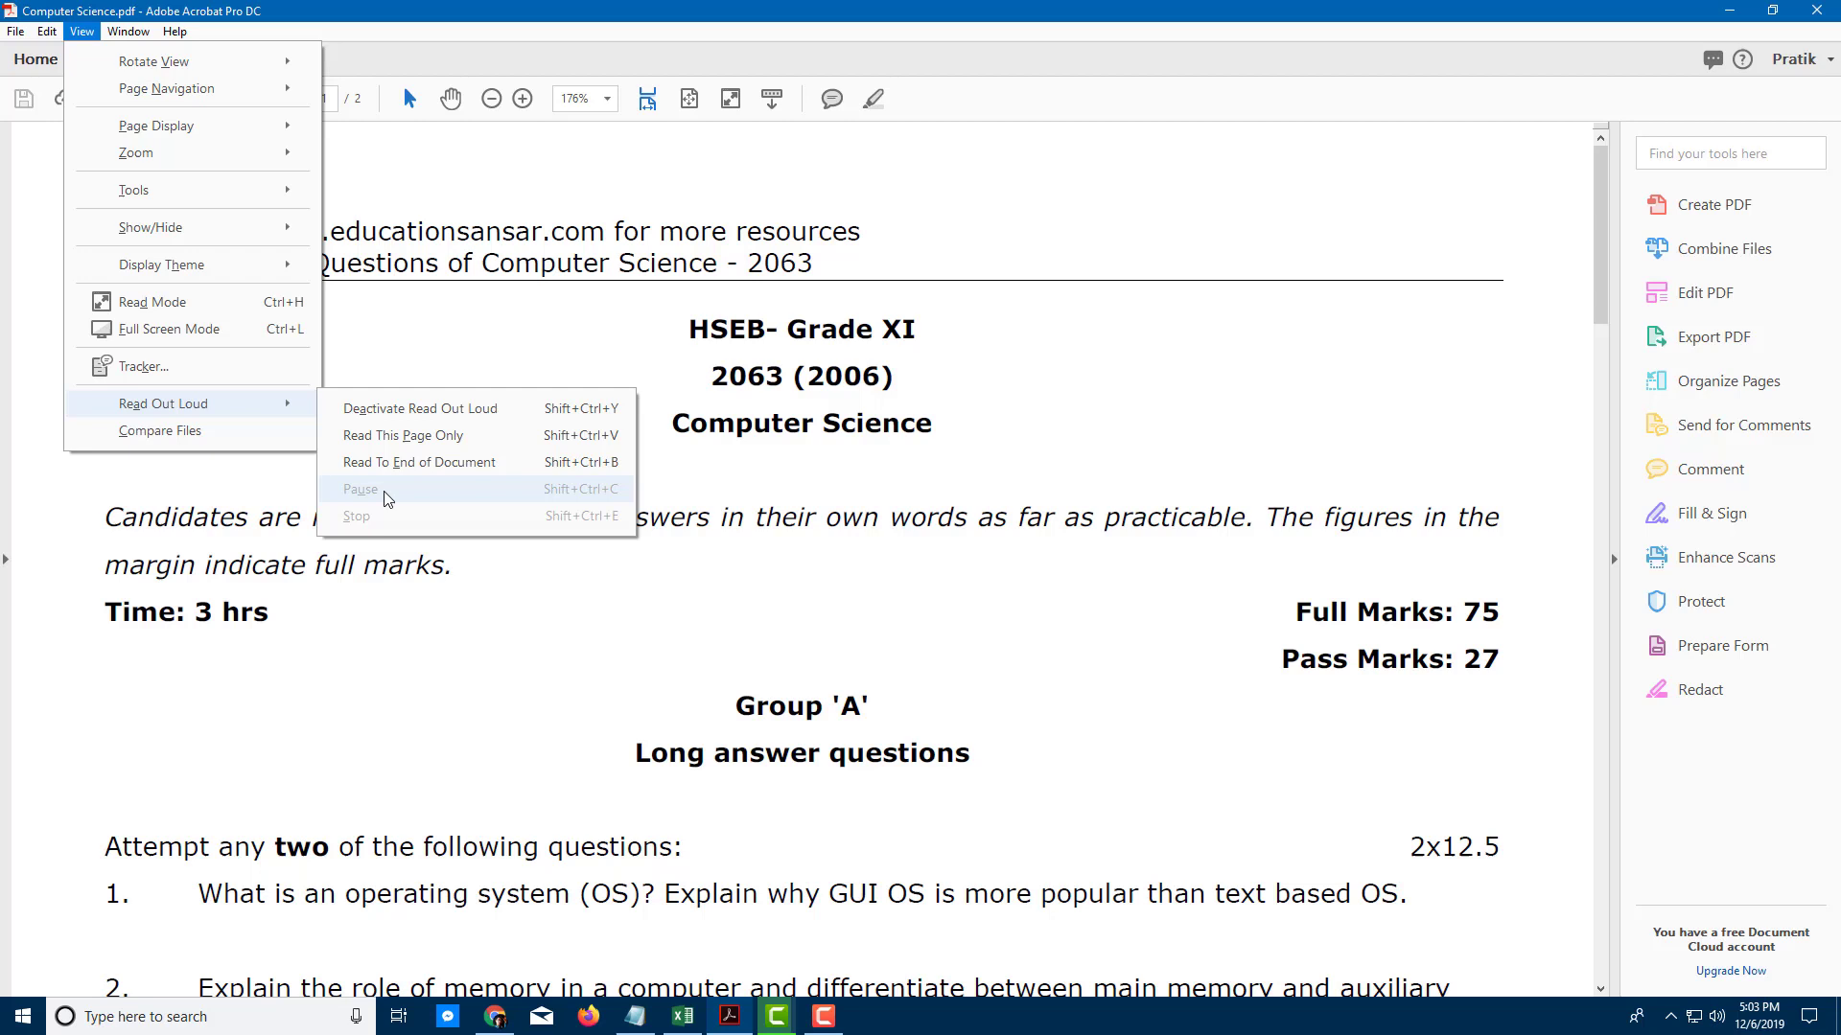
Start reading the Candidates paragraph, pause it, then resume the paused reading.
{"action": "left_click", "coordinate": [596, 295]}
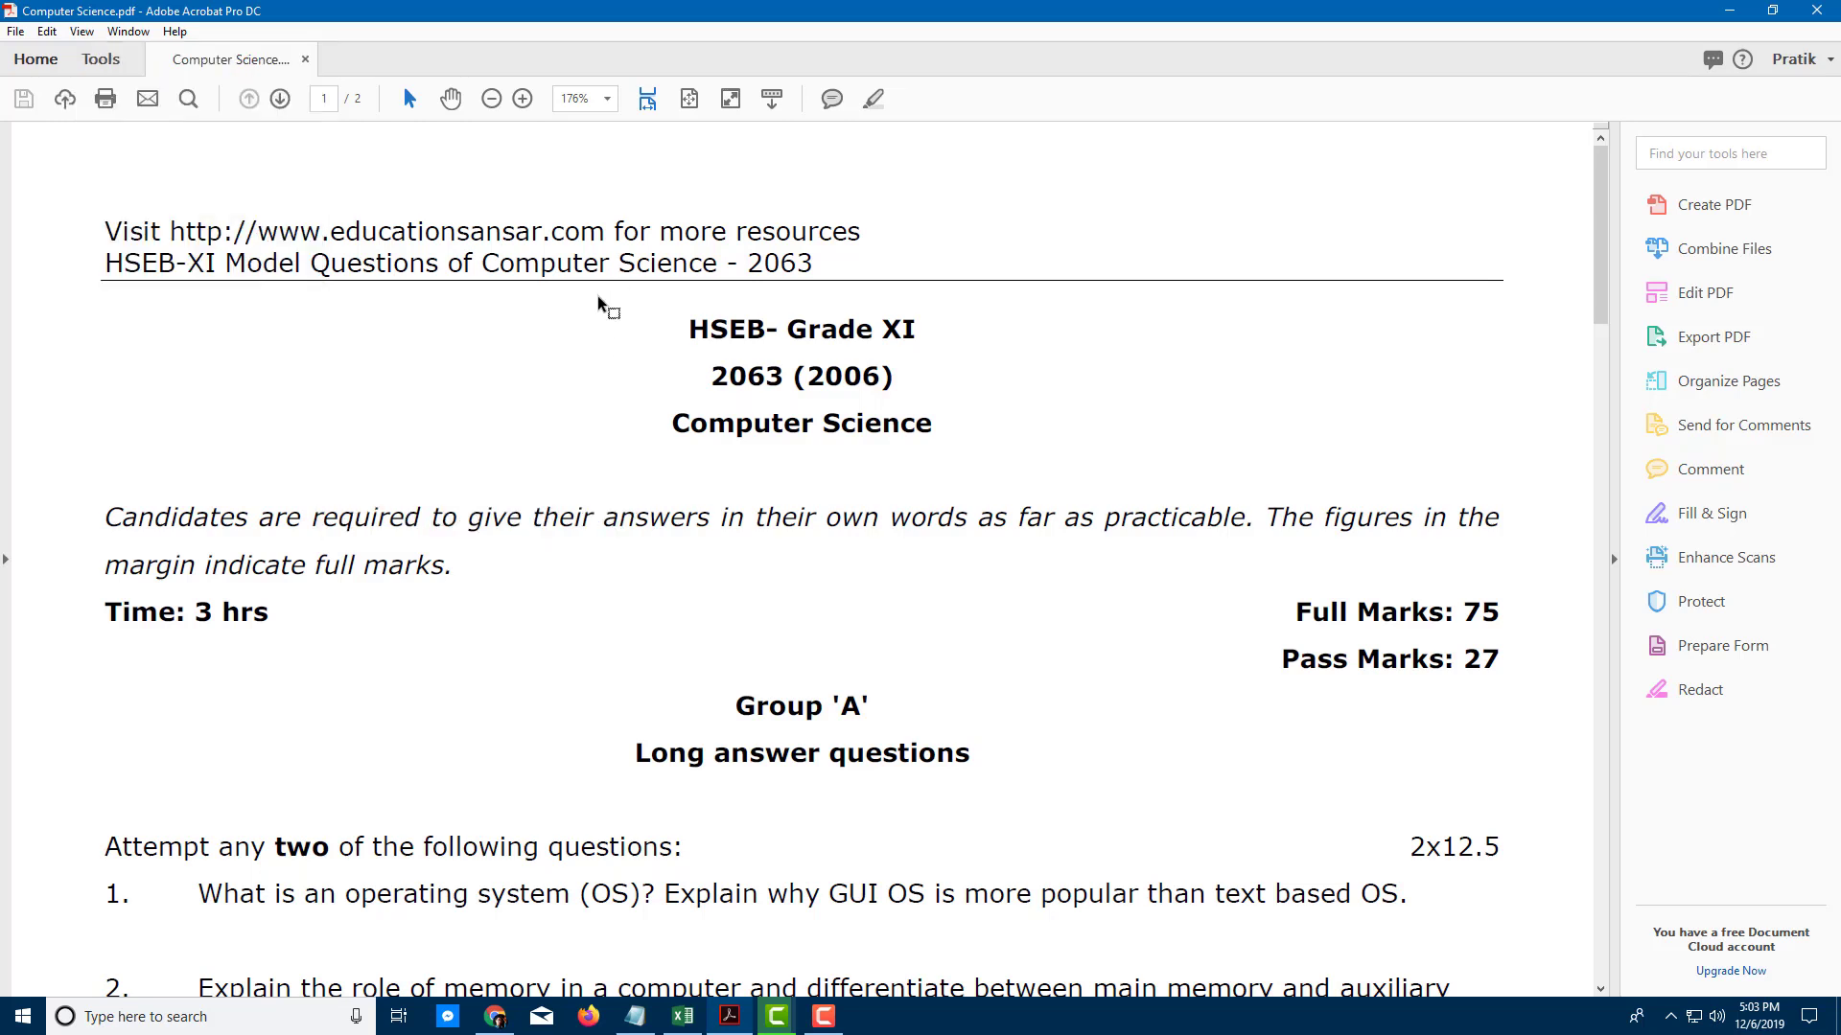
{"action": "left_click", "coordinate": [235, 524]}
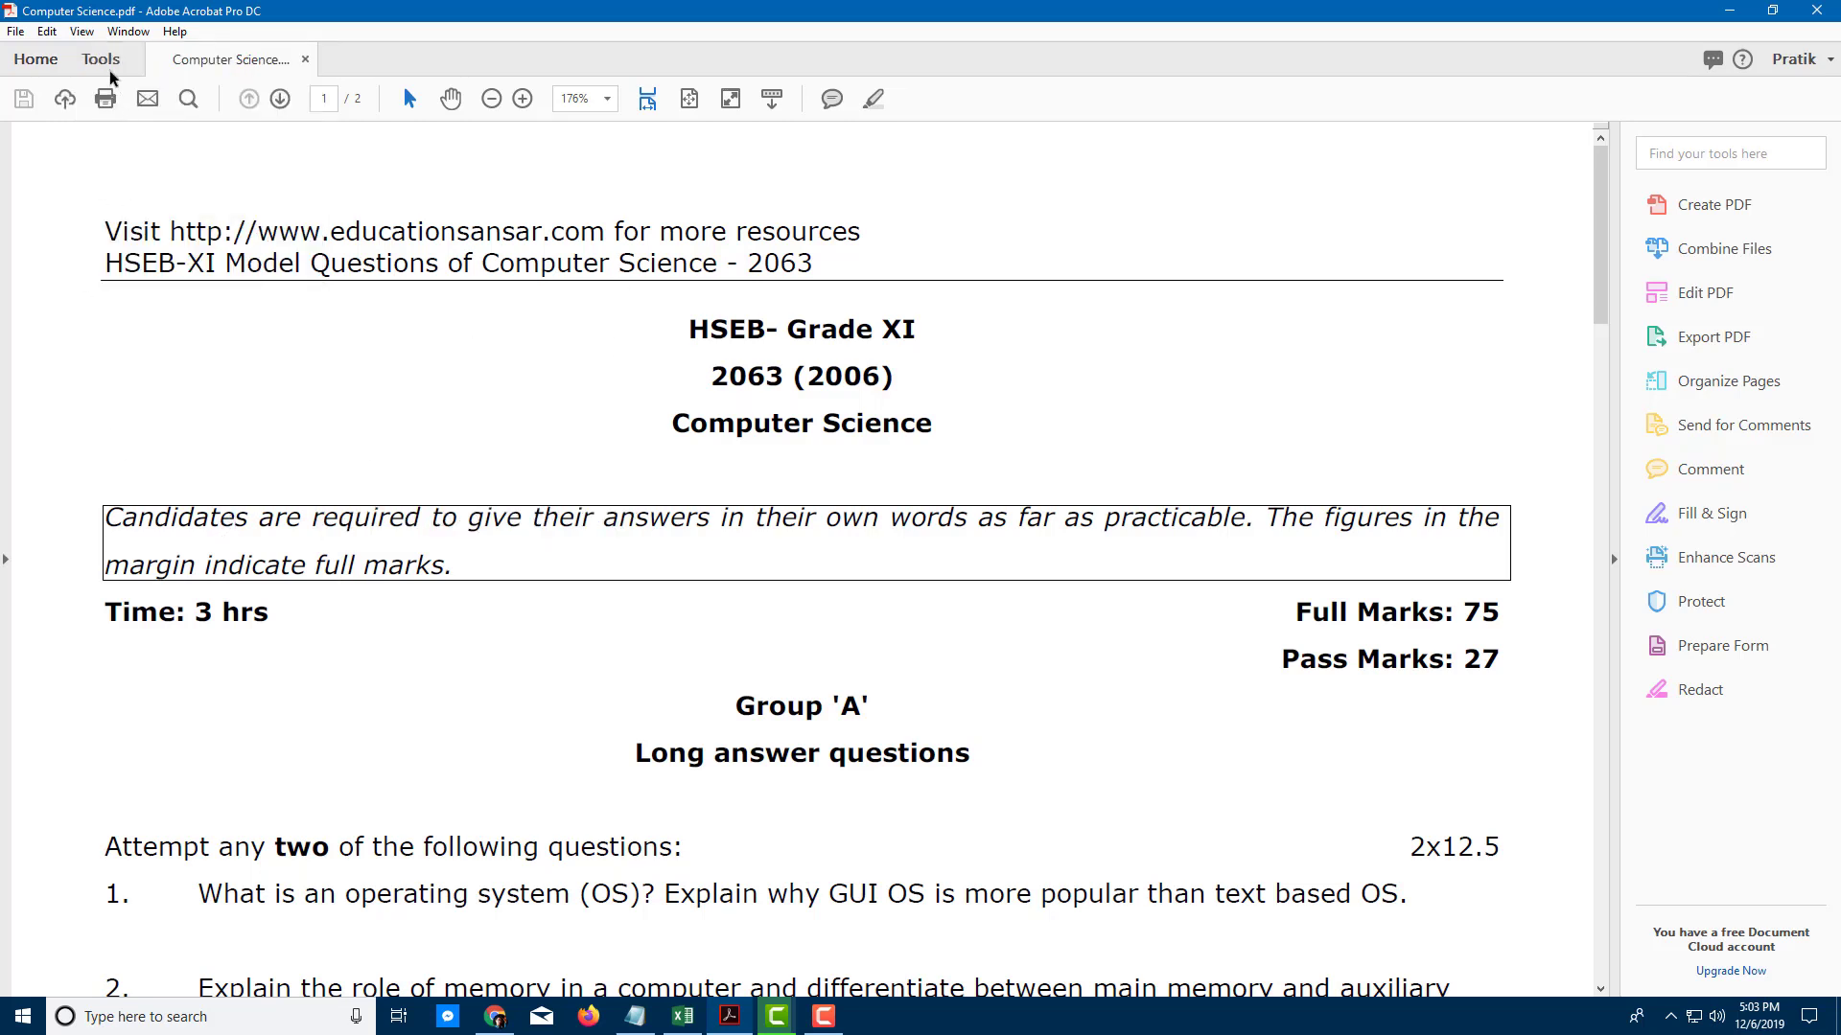
{"action": "left_click", "coordinate": [127, 32]}
{"action": "mouse_move", "coordinate": [81, 31]}
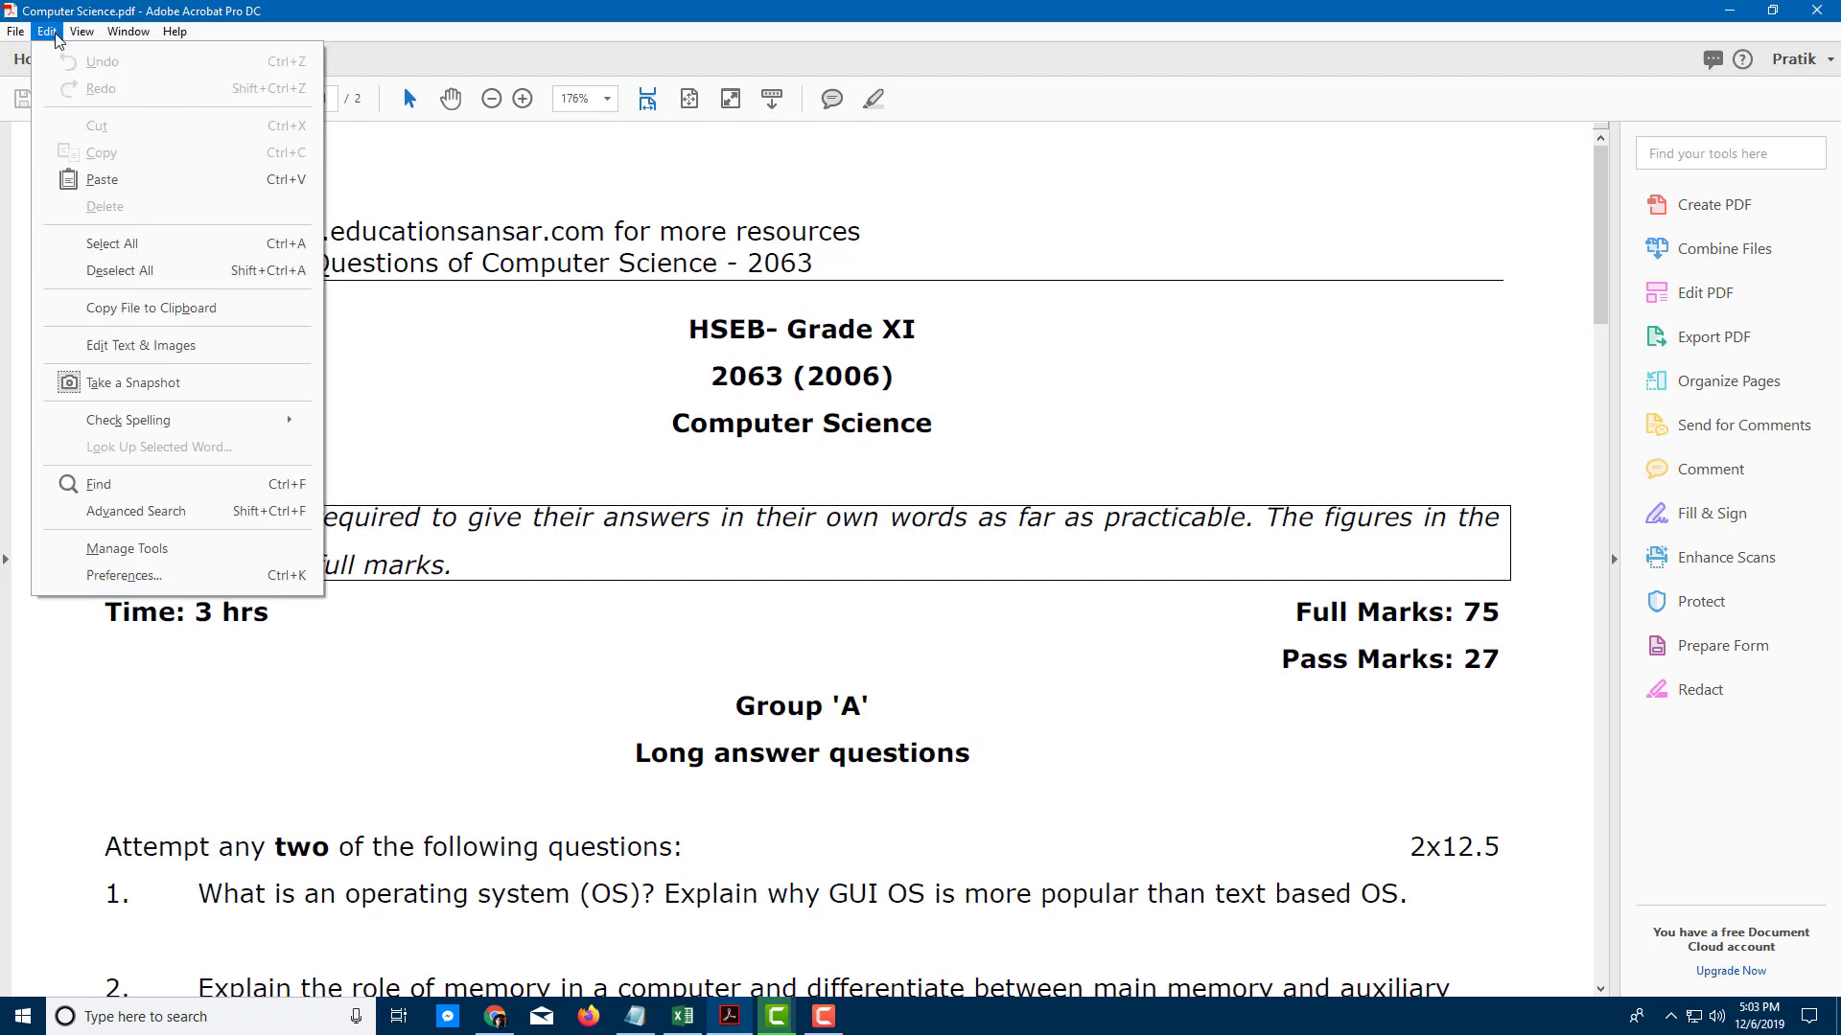
{"action": "mouse_move", "coordinate": [163, 405]}
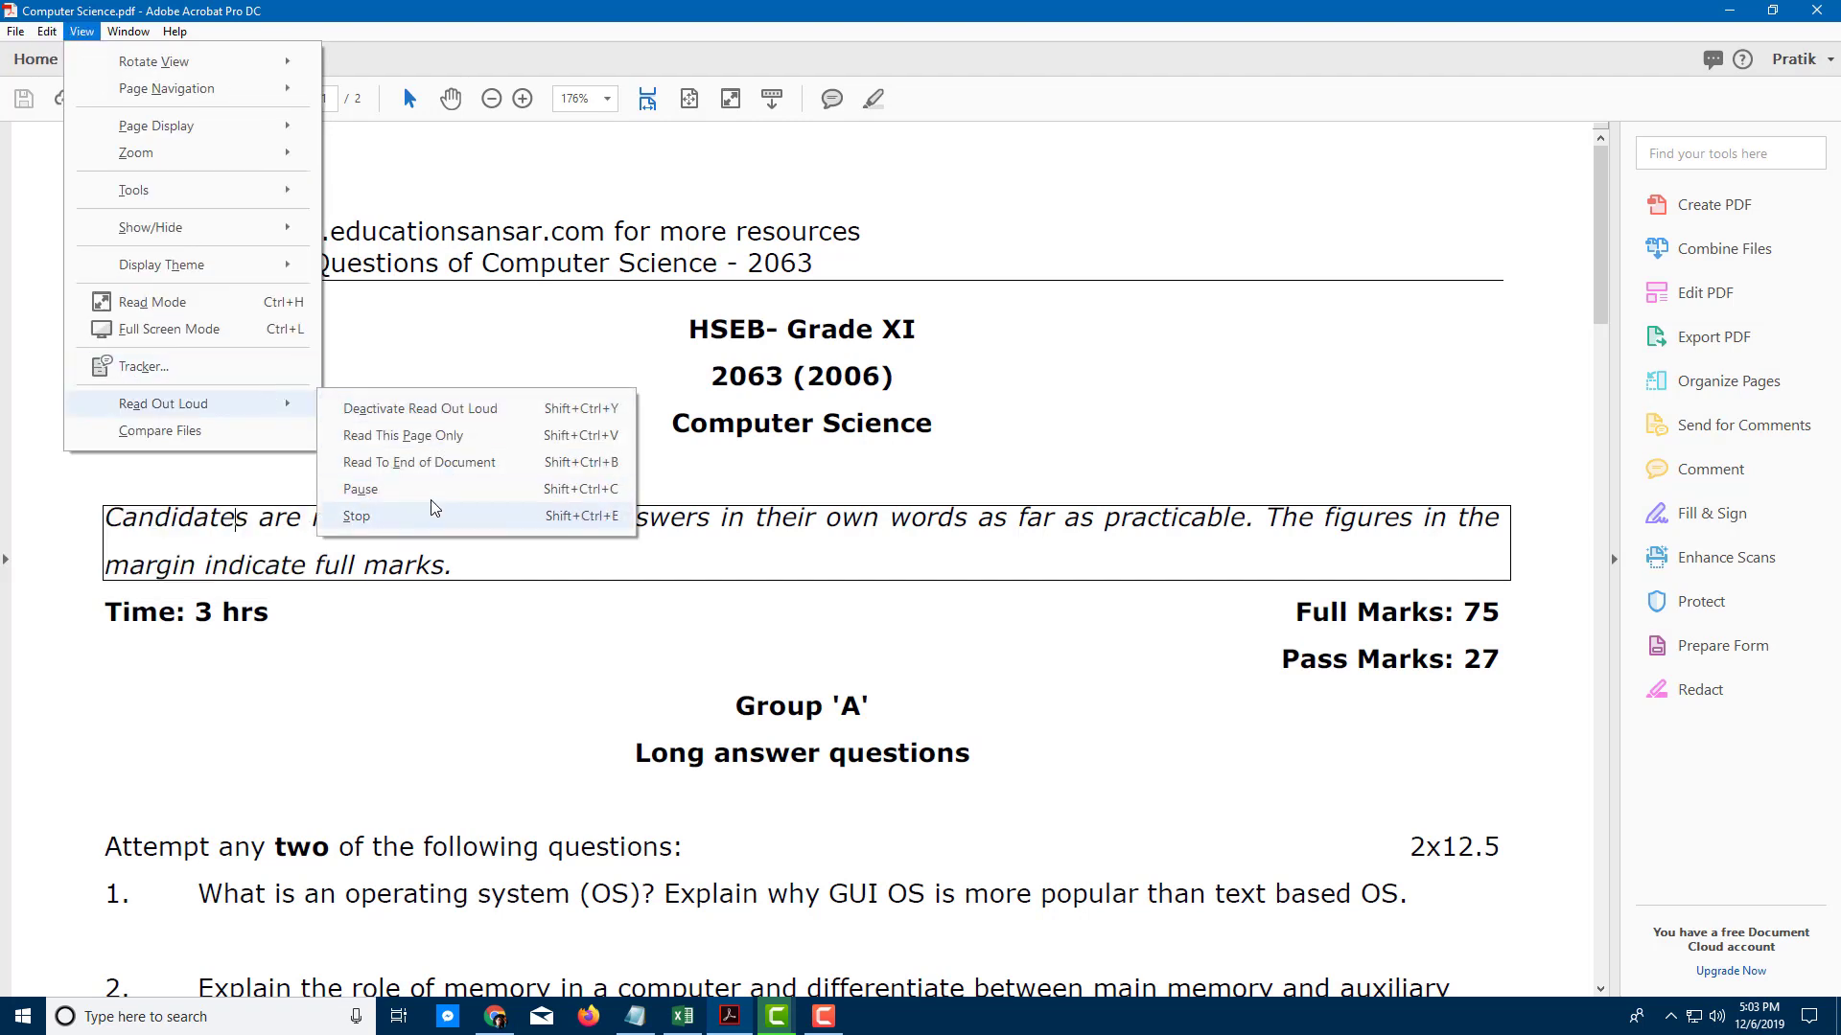
{"action": "left_click", "coordinate": [431, 498]}
{"action": "left_click", "coordinate": [82, 32]}
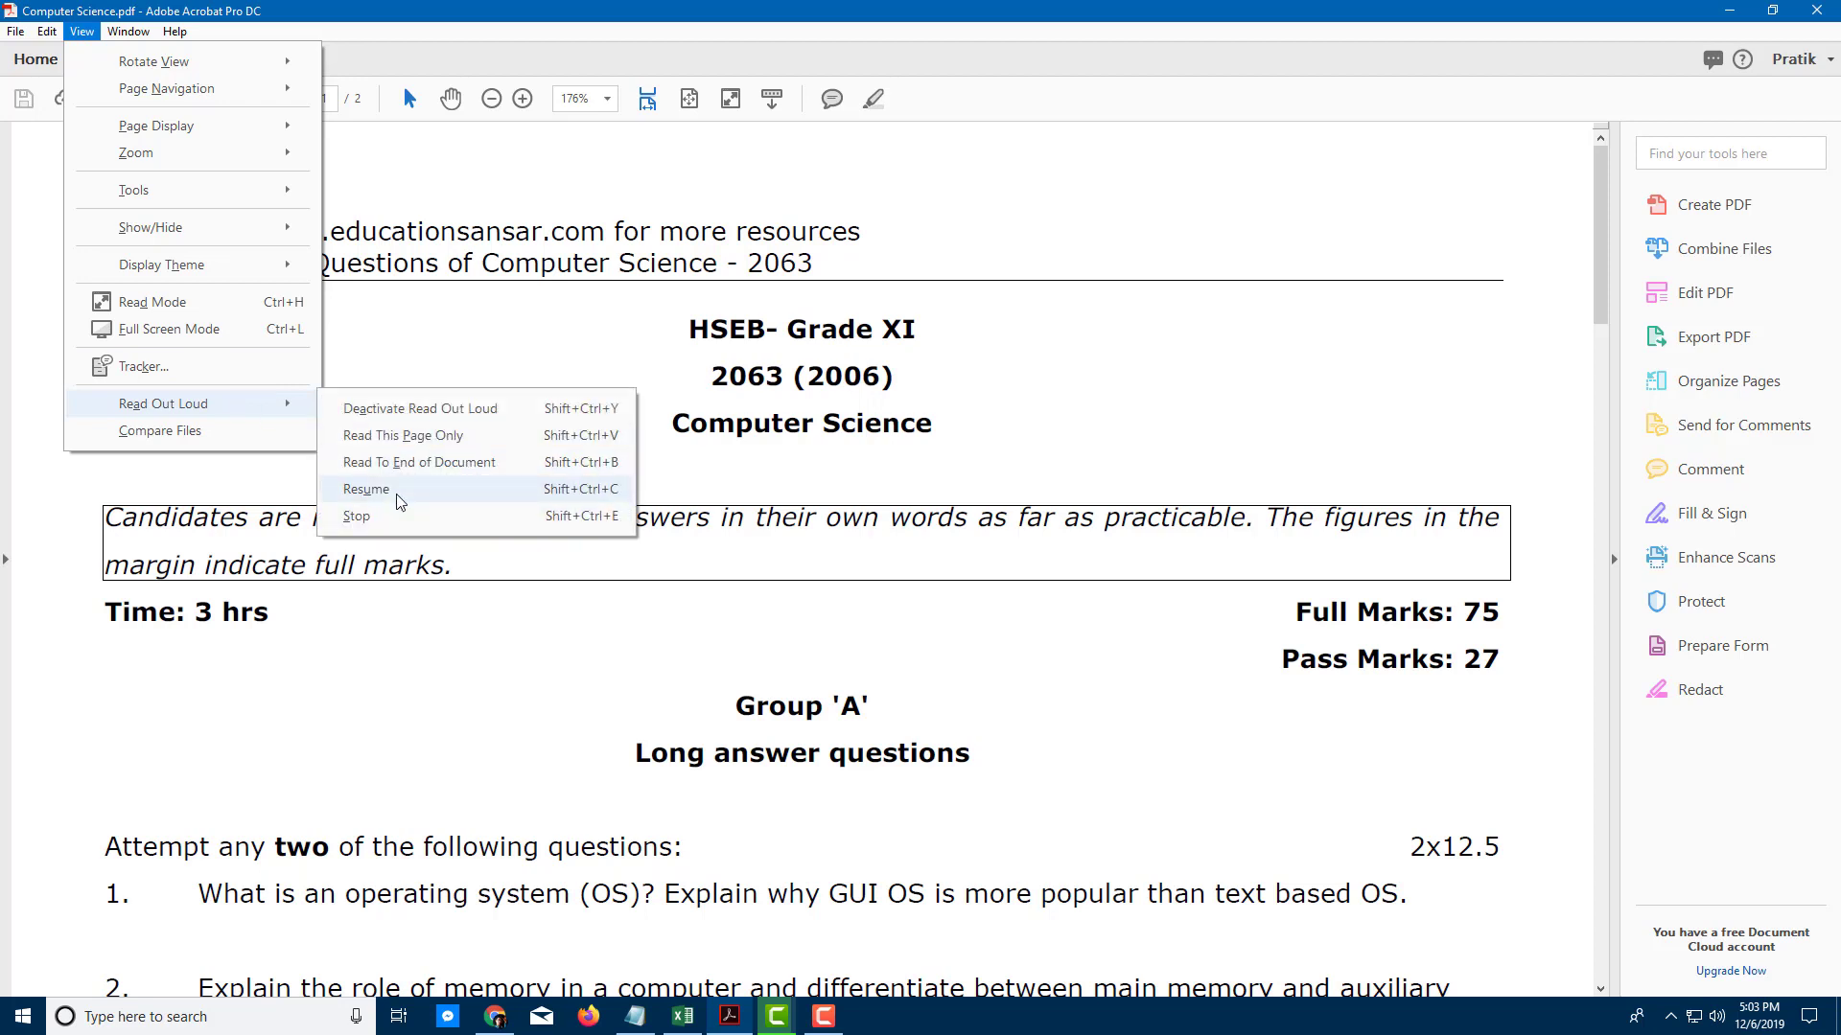
{"action": "left_click", "coordinate": [398, 499]}
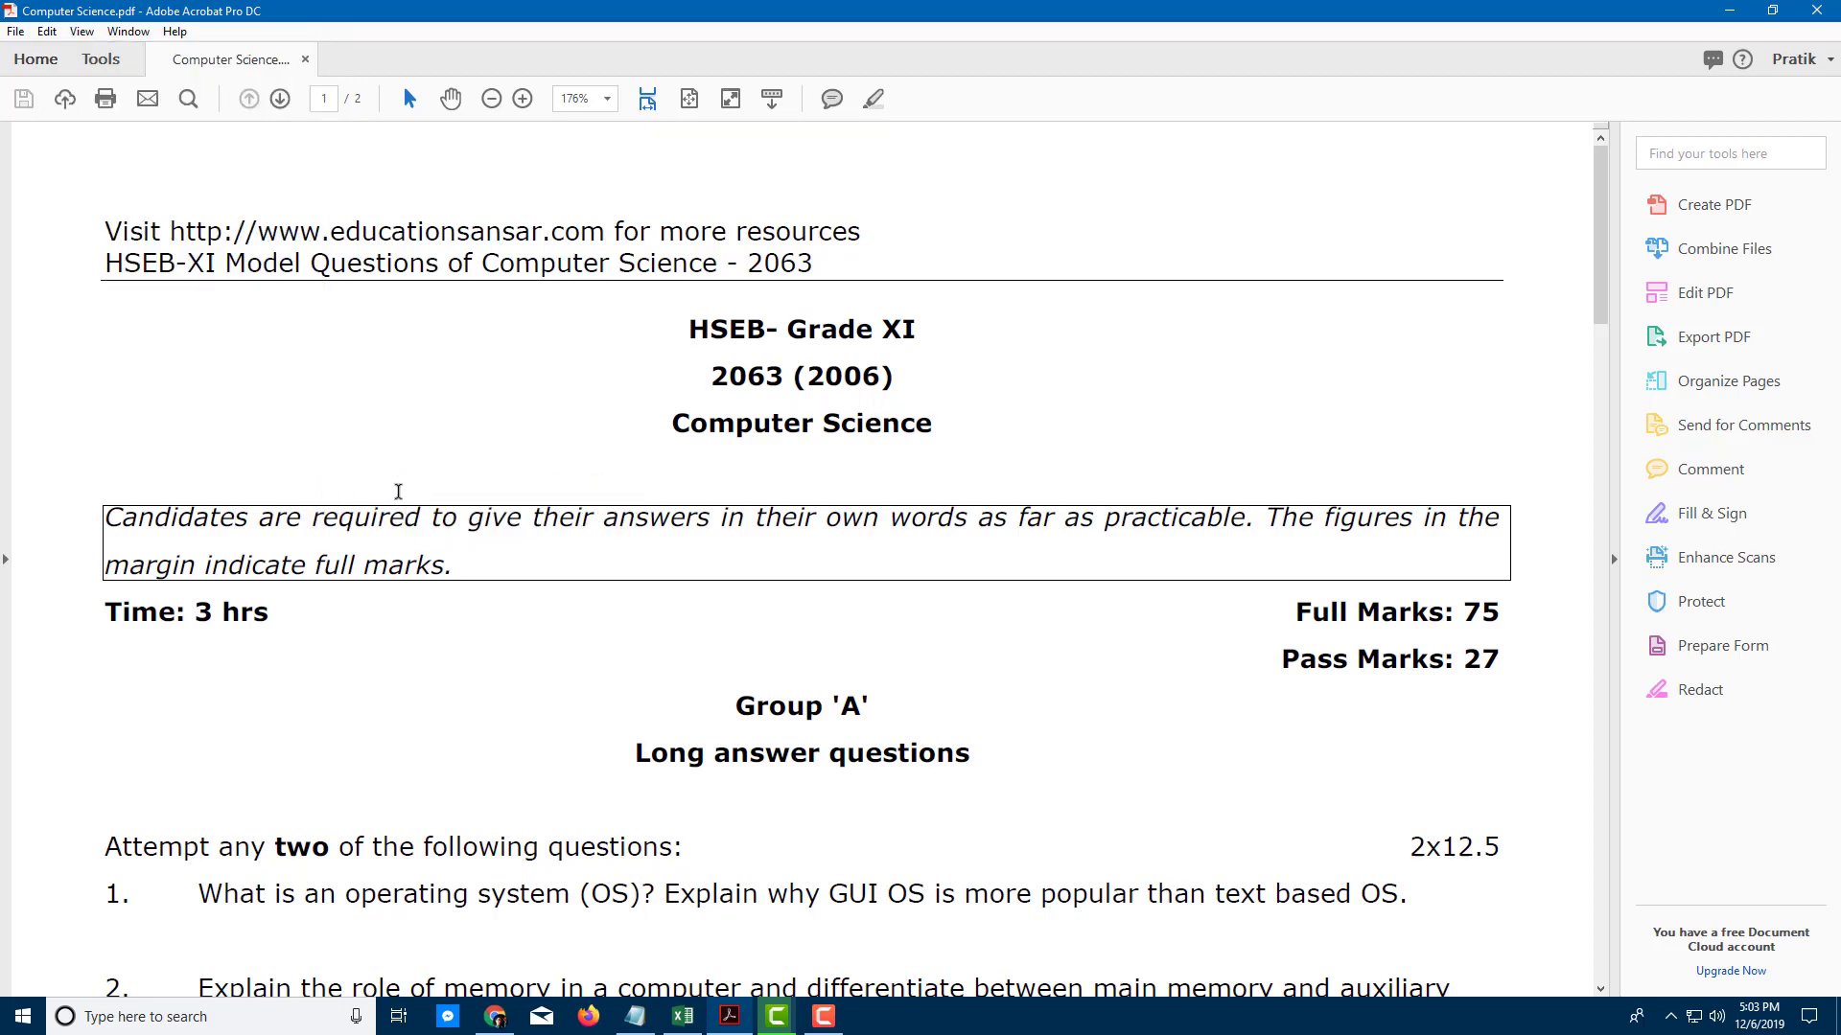
Stop the reading and deactivate Read Out Loud so the exam page is left unhighlighted.
{"action": "left_click", "coordinate": [83, 32]}
{"action": "mouse_move", "coordinate": [163, 404]}
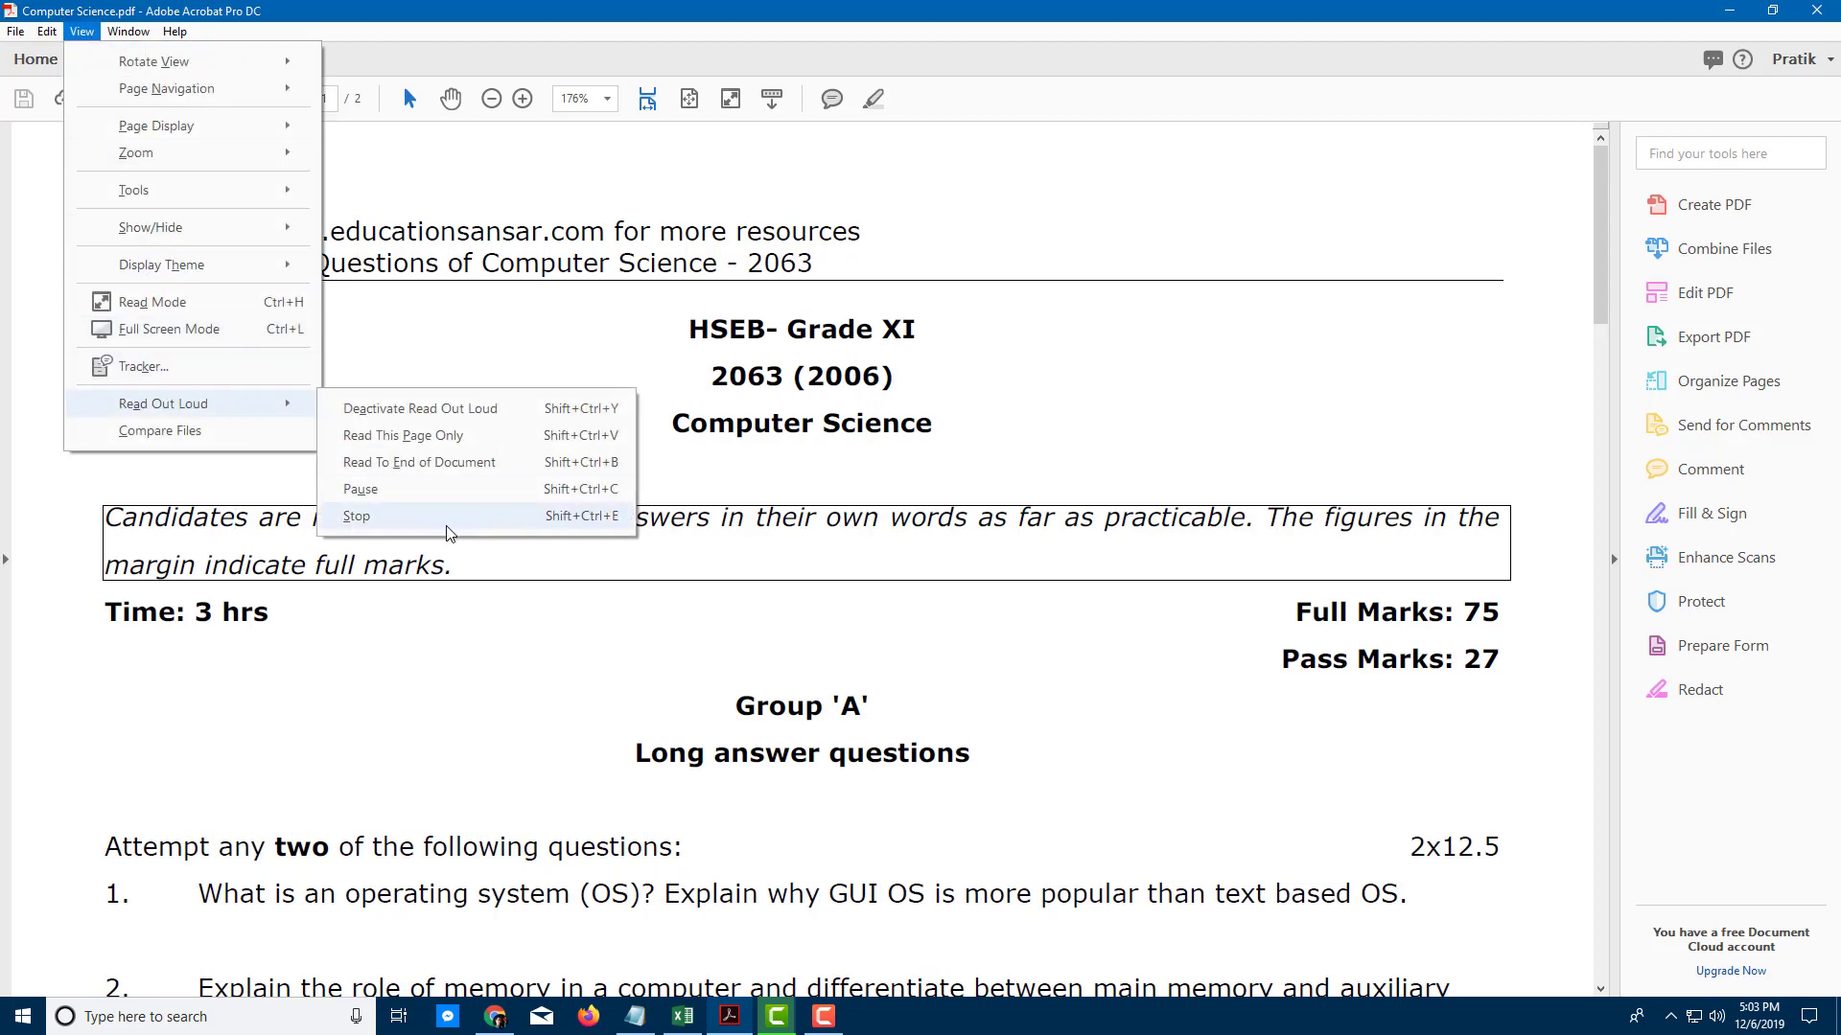
{"action": "left_click", "coordinate": [446, 517]}
{"action": "left_click", "coordinate": [81, 31]}
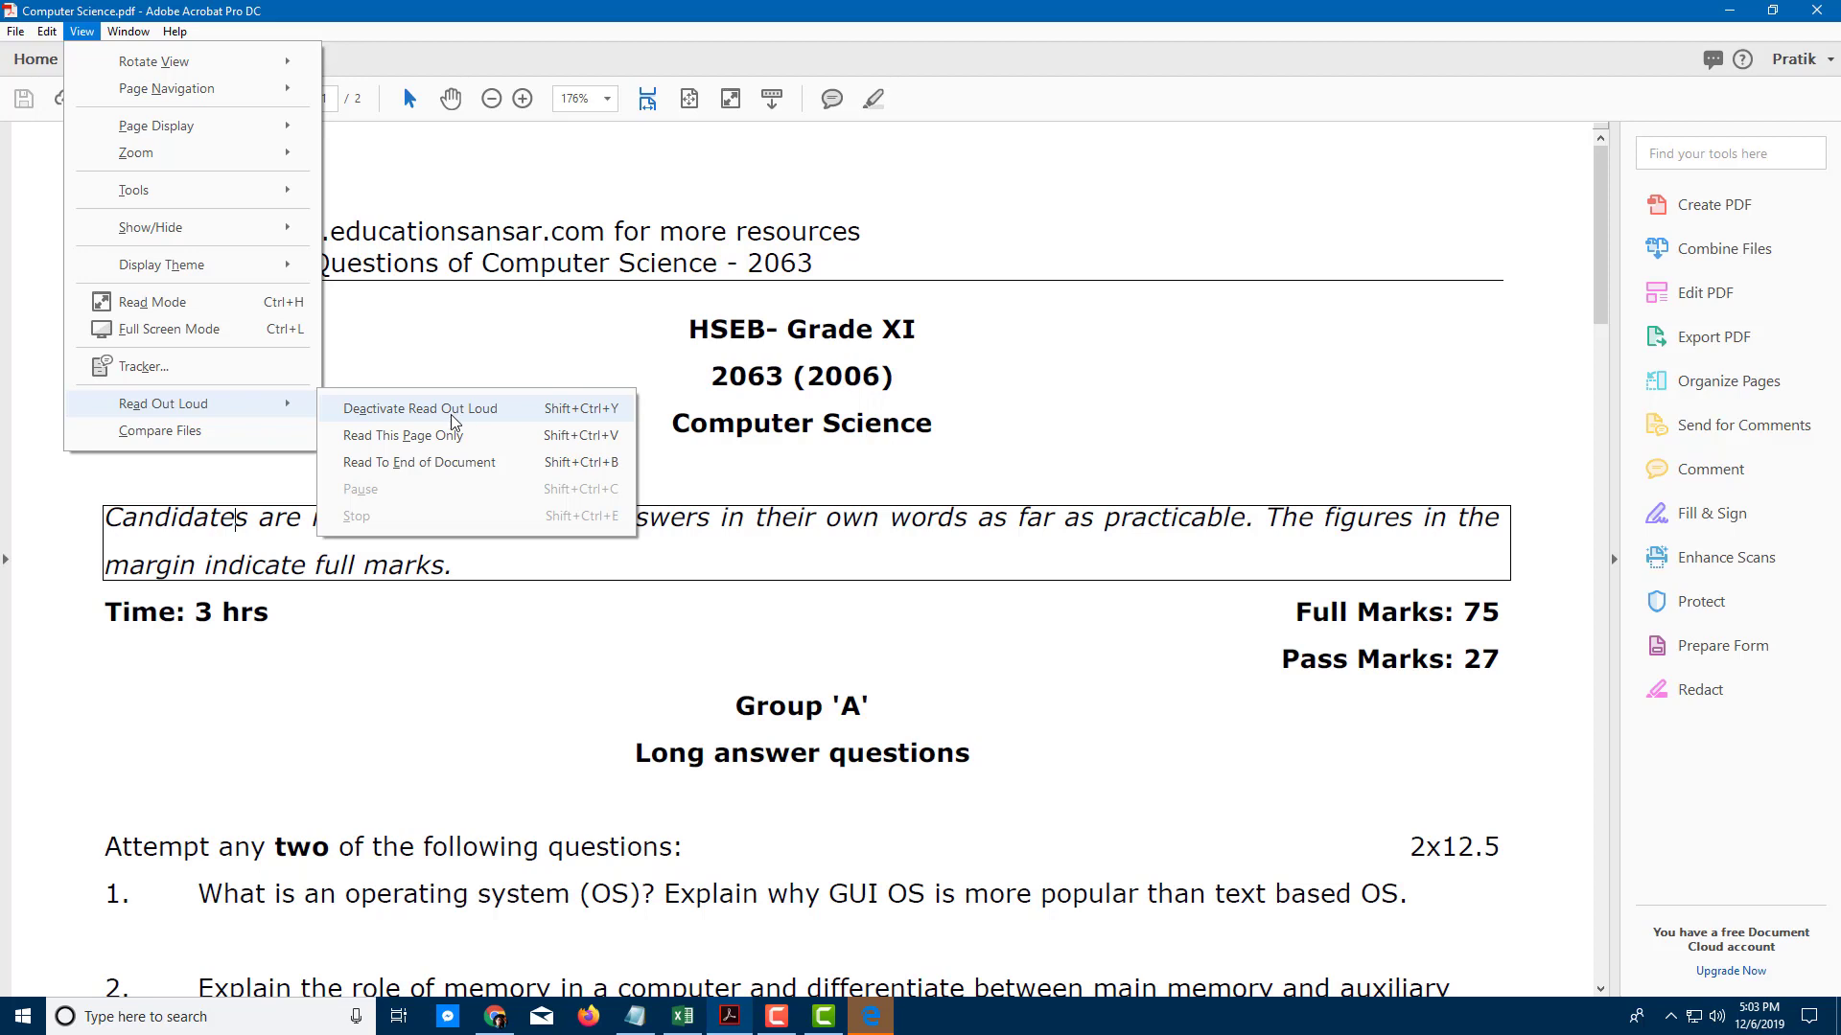
{"action": "left_click", "coordinate": [418, 411]}
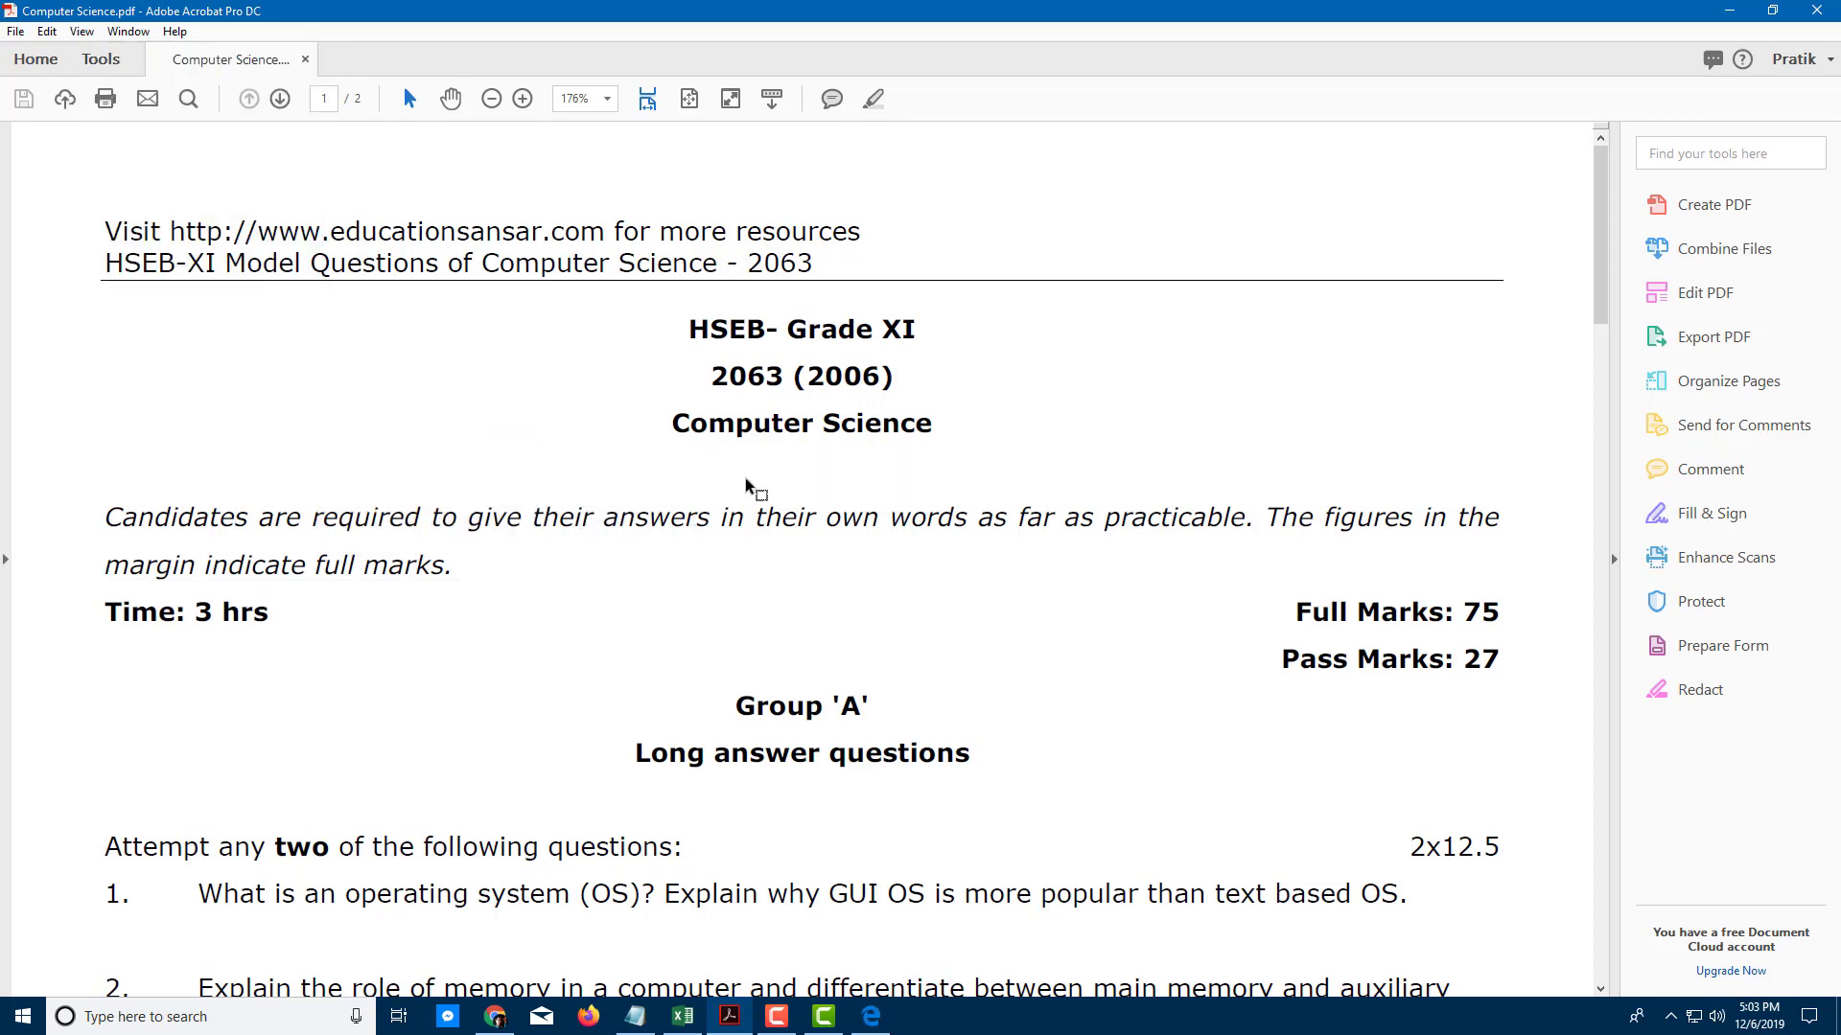
{"action": "left_click", "coordinate": [763, 376]}
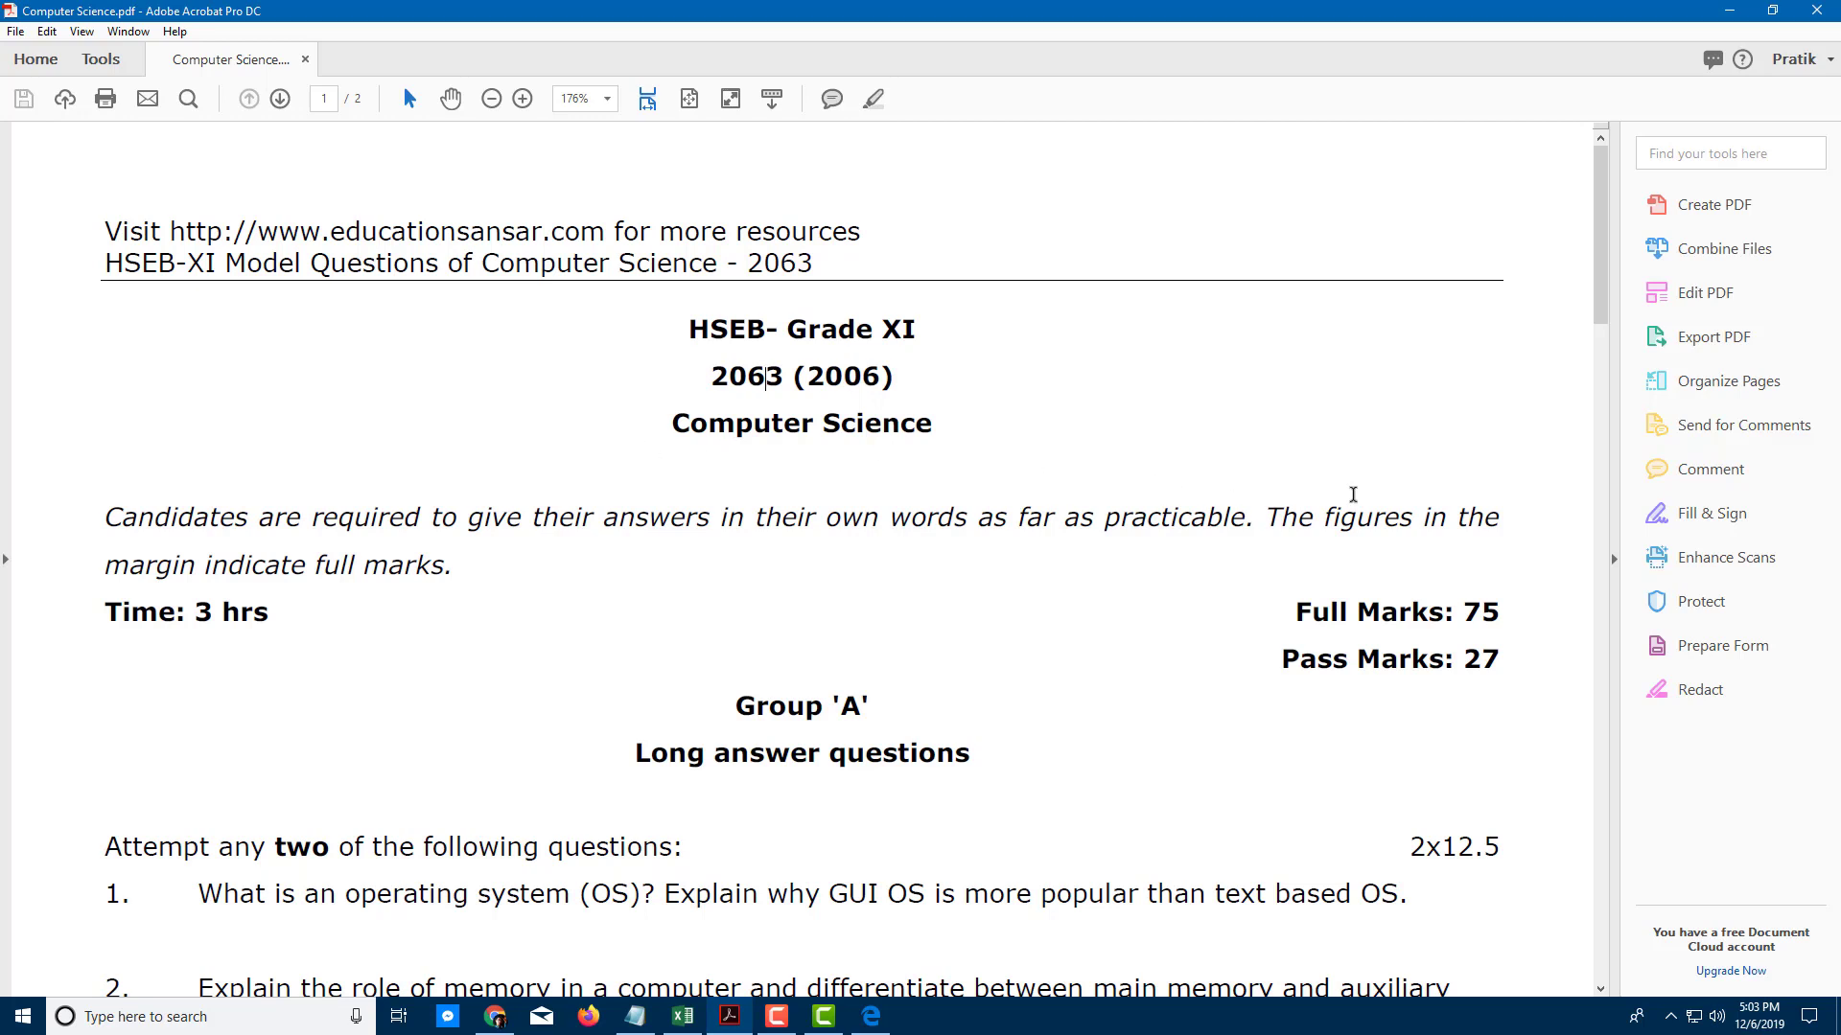